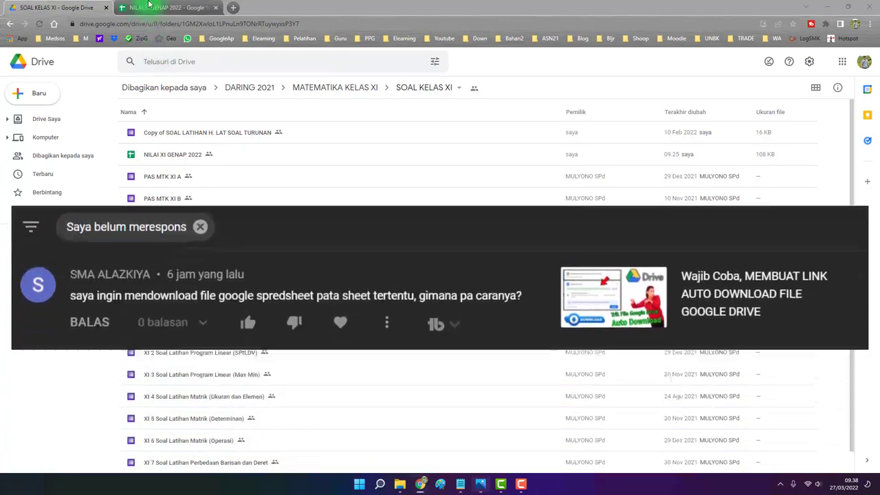
Switch to the NILAI XI GENAP 2022 spreadsheet tab, showing its RKP.XI recap sheet.
{"action": "left_click", "coordinate": [122, 8]}
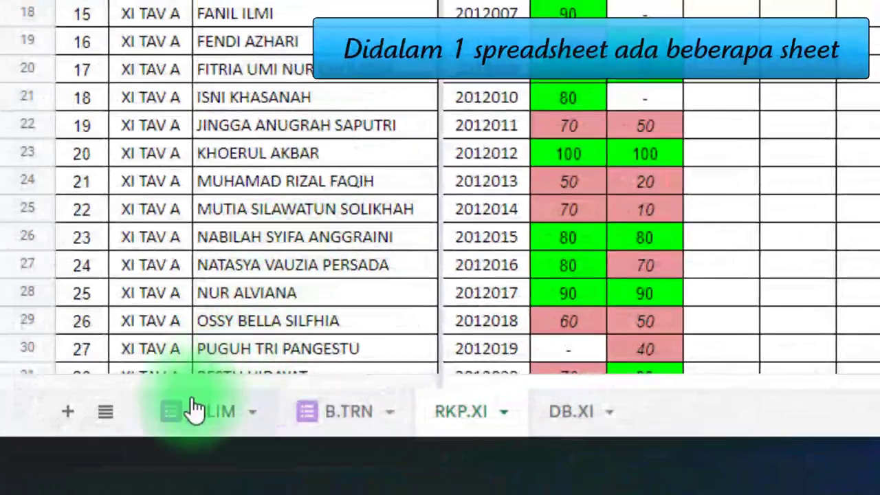
{"action": "left_click", "coordinate": [196, 413]}
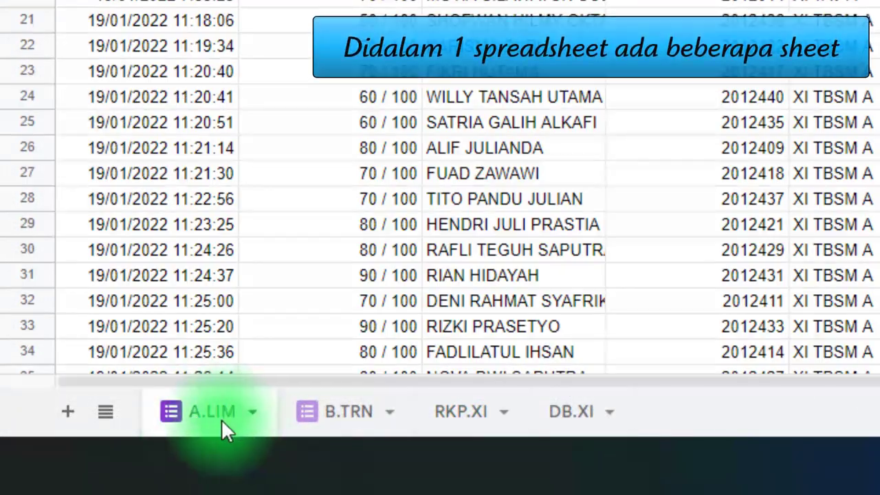
{"action": "left_click", "coordinate": [328, 418]}
{"action": "left_click", "coordinate": [454, 420]}
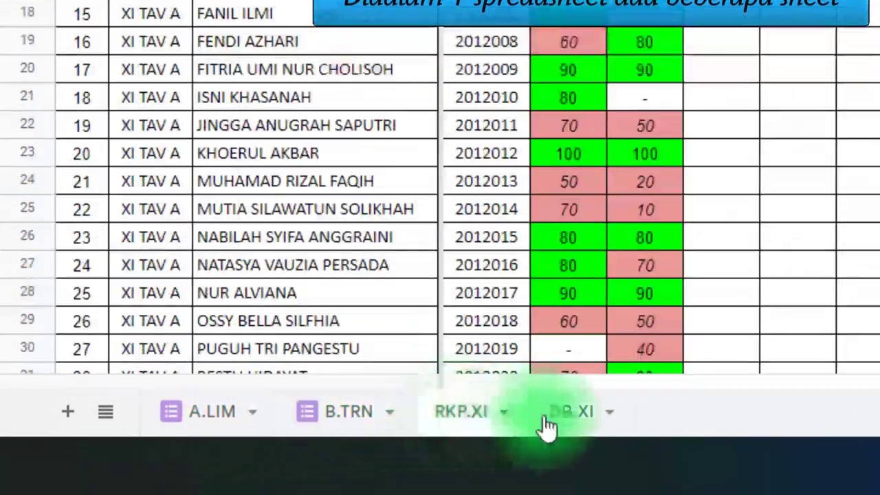
{"action": "left_click", "coordinate": [562, 421]}
{"action": "left_click", "coordinate": [268, 417]}
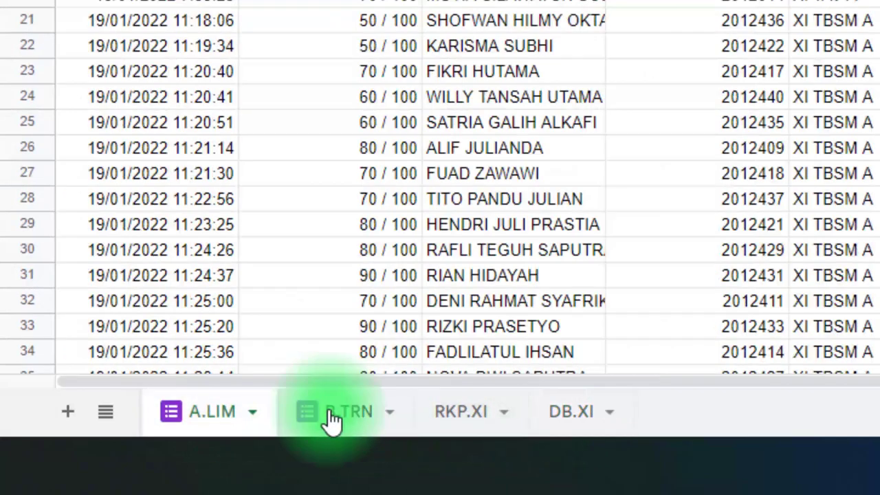
{"action": "left_click", "coordinate": [332, 420]}
{"action": "left_click", "coordinate": [498, 419]}
{"action": "left_click", "coordinate": [560, 419]}
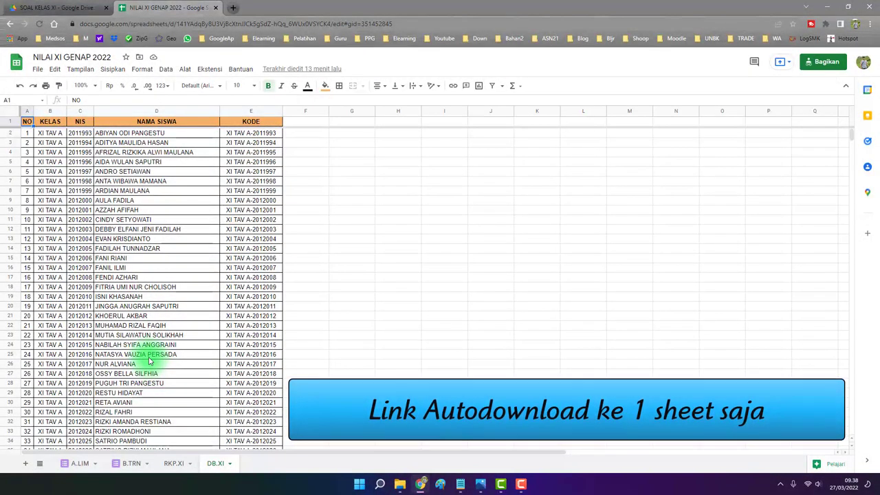
{"action": "left_click", "coordinate": [174, 463]}
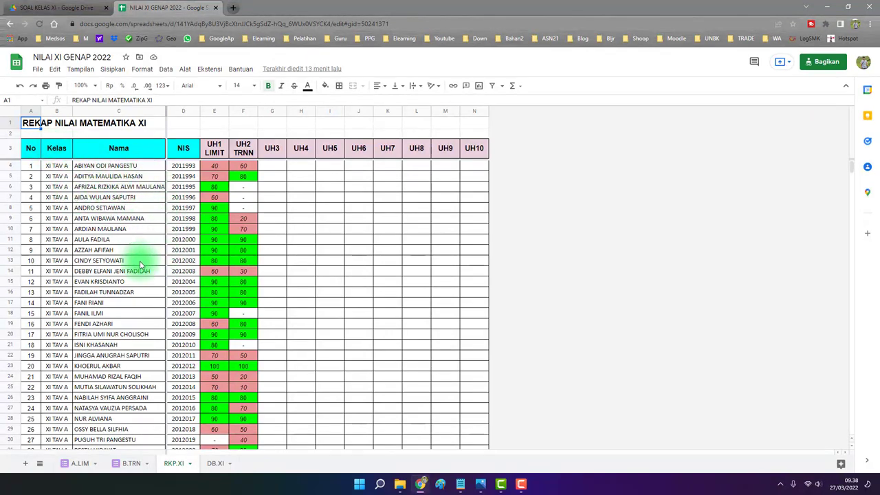
{"action": "left_click", "coordinate": [86, 463]}
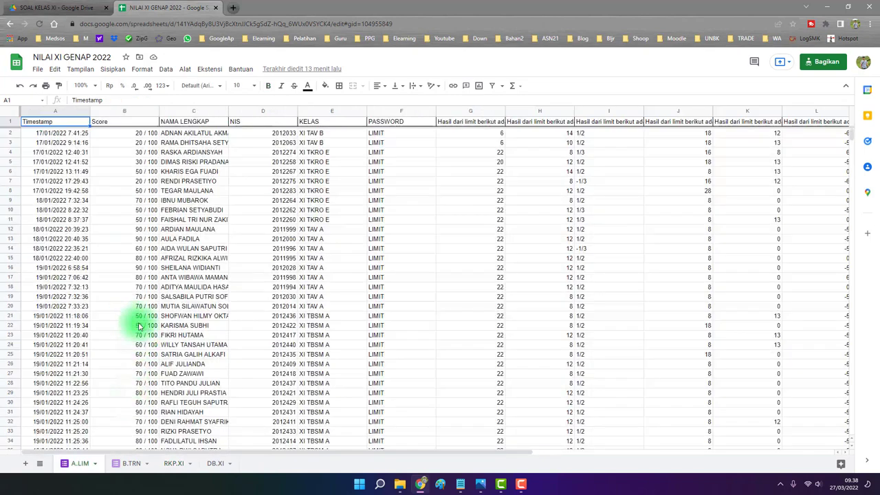
{"action": "left_click", "coordinate": [129, 463]}
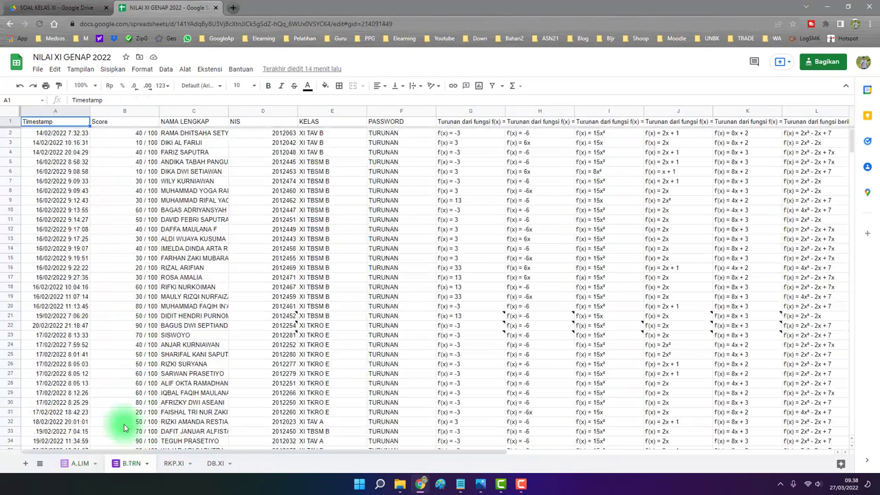
{"action": "left_click", "coordinate": [215, 463]}
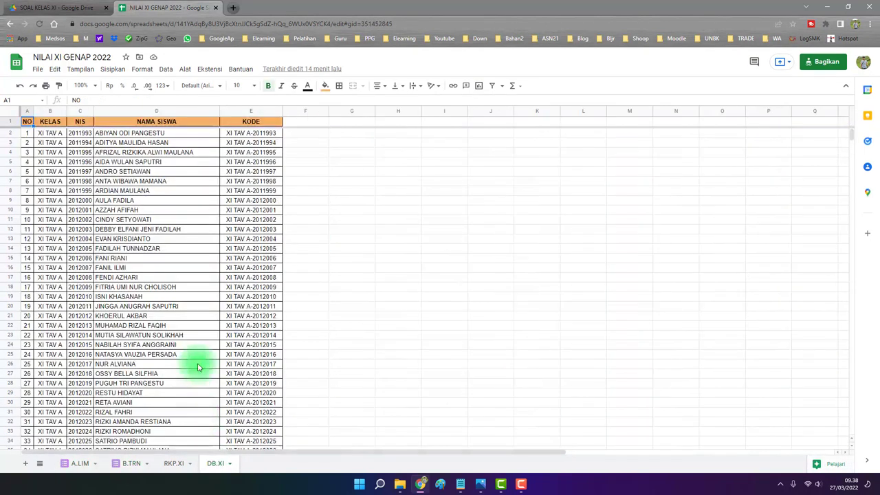
{"action": "left_click", "coordinate": [174, 462]}
{"action": "left_click_drag", "start_coordinate": [144, 252], "coordinate": [336, 327]}
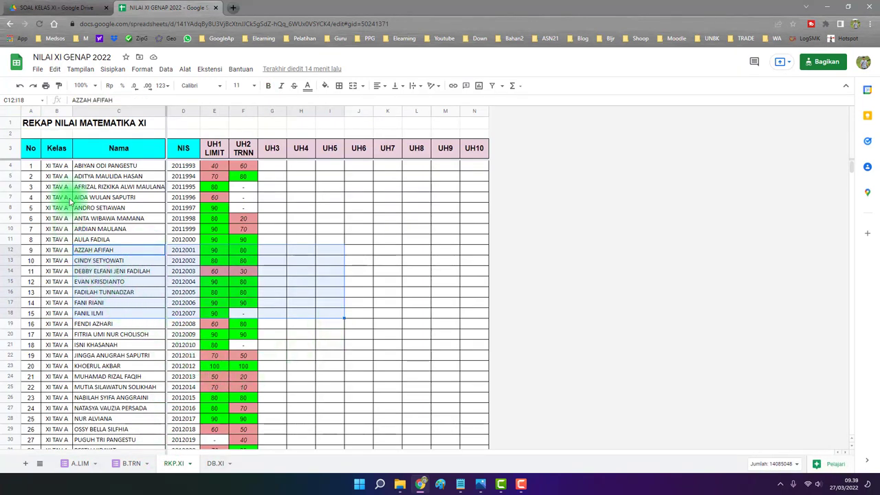
{"action": "left_click", "coordinate": [56, 152]}
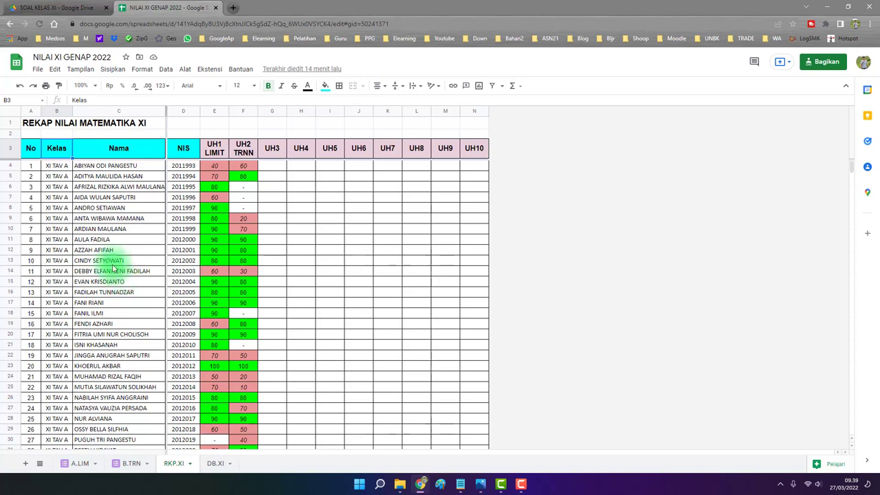
Download NILAI XI GENAP 2022 as a Microsoft Excel (.xlsx) file and open it.
{"action": "left_click", "coordinate": [38, 70]}
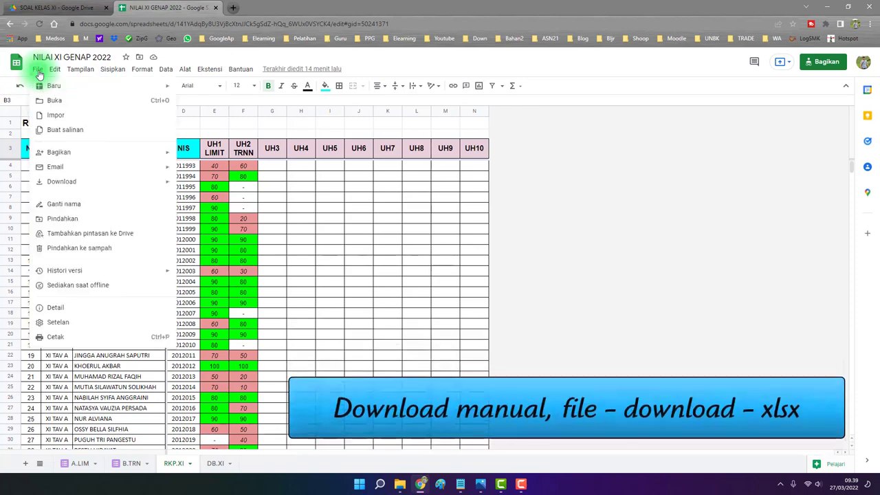
{"action": "mouse_move", "coordinate": [82, 181]}
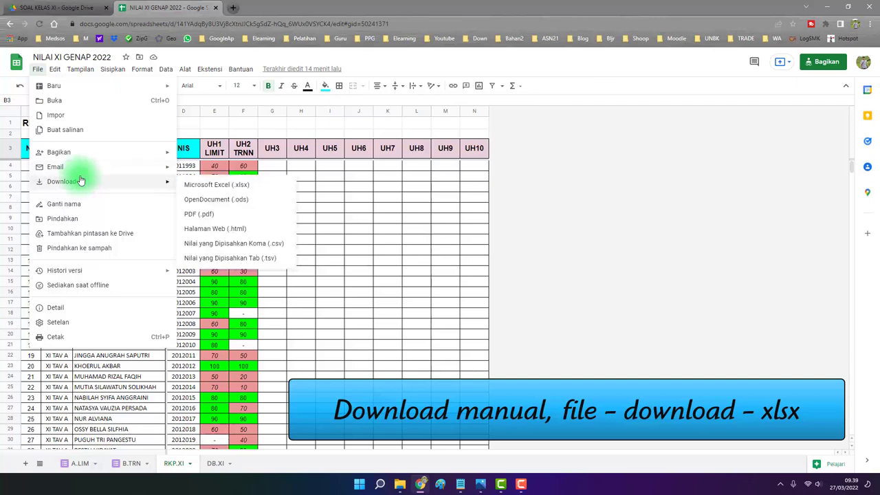
{"action": "left_click", "coordinate": [207, 185]}
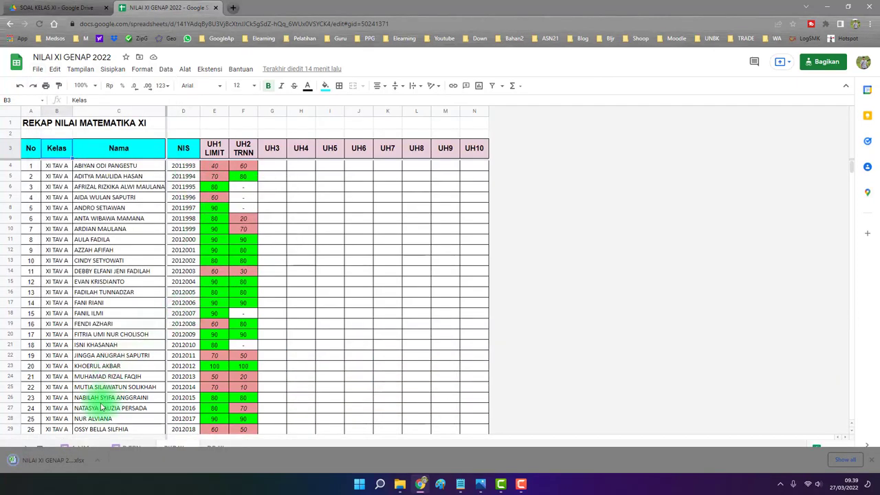
{"action": "left_click", "coordinate": [50, 459]}
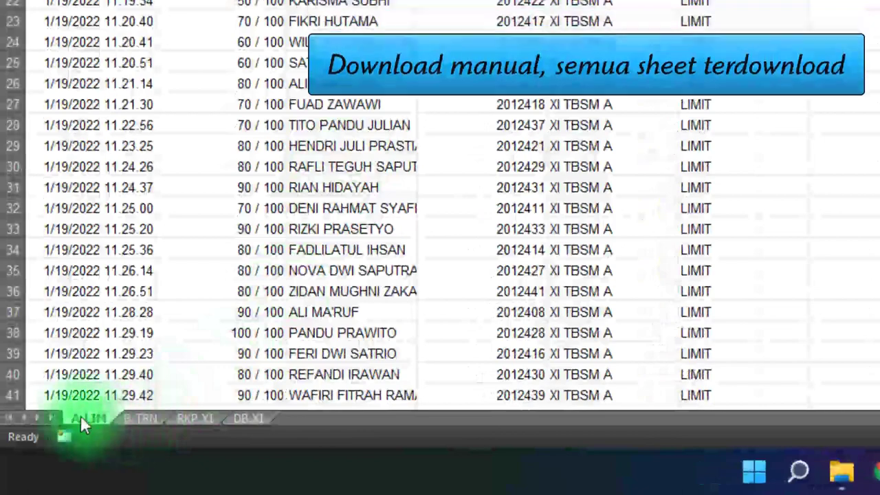
Check the B.TRN, RKP.XI and DB.XI sheets in the downloaded workbook, ending on RKP.XI.
{"action": "left_click", "coordinate": [137, 419]}
{"action": "left_click", "coordinate": [196, 419]}
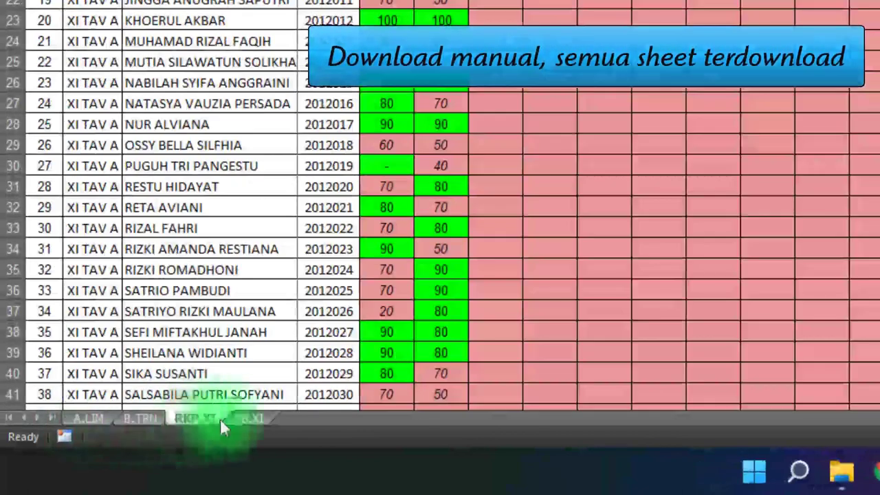
{"action": "left_click", "coordinate": [247, 418]}
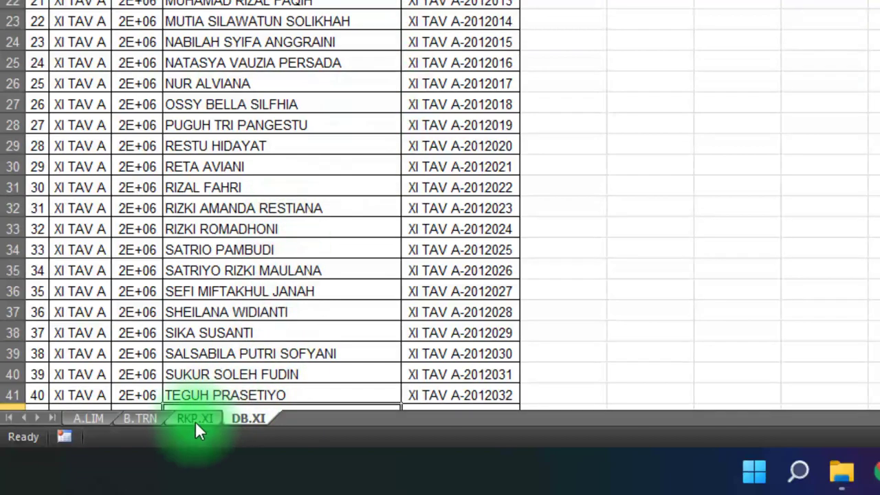
{"action": "left_click", "coordinate": [195, 419]}
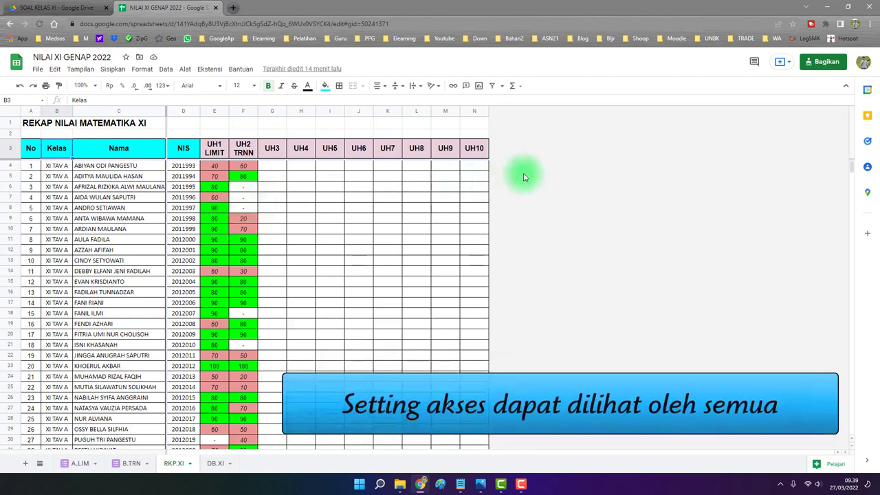
{"action": "left_click", "coordinate": [823, 62]}
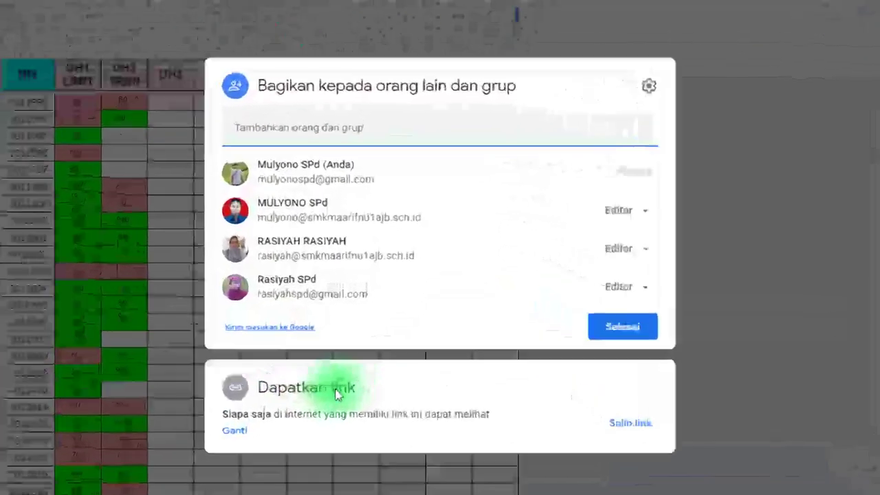
{"action": "left_click", "coordinate": [337, 390]}
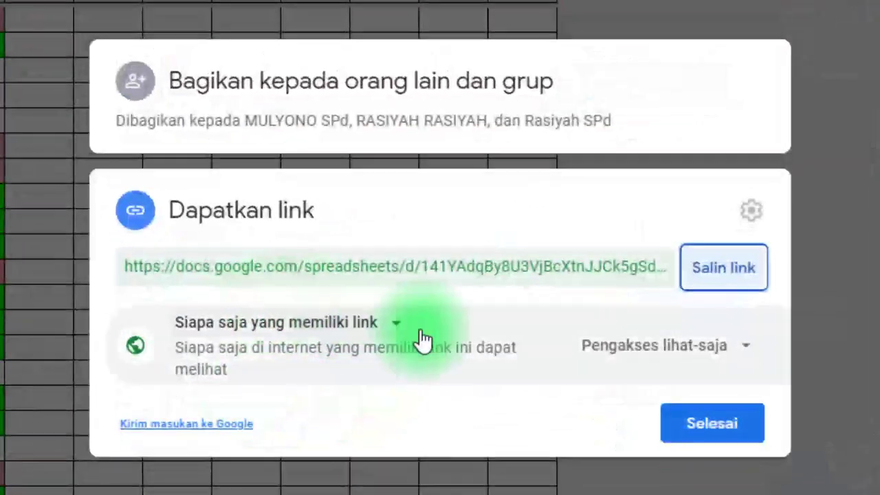
{"action": "left_click", "coordinate": [288, 325]}
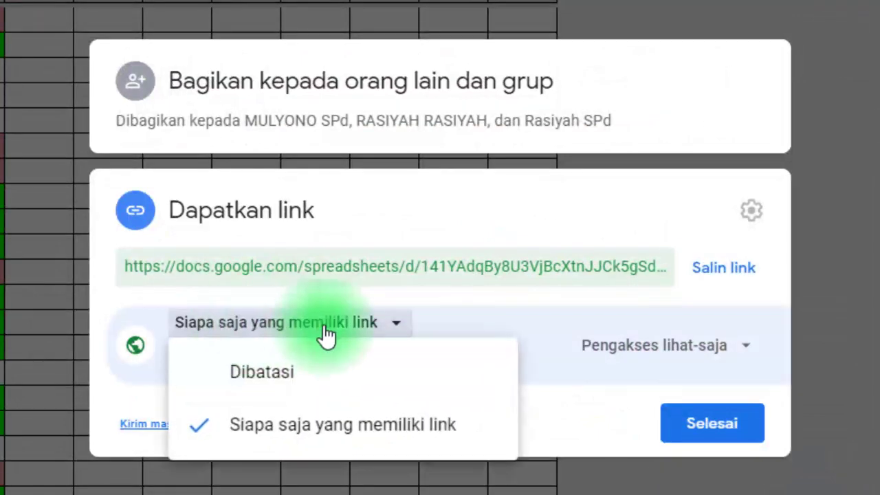
{"action": "left_click", "coordinate": [289, 438]}
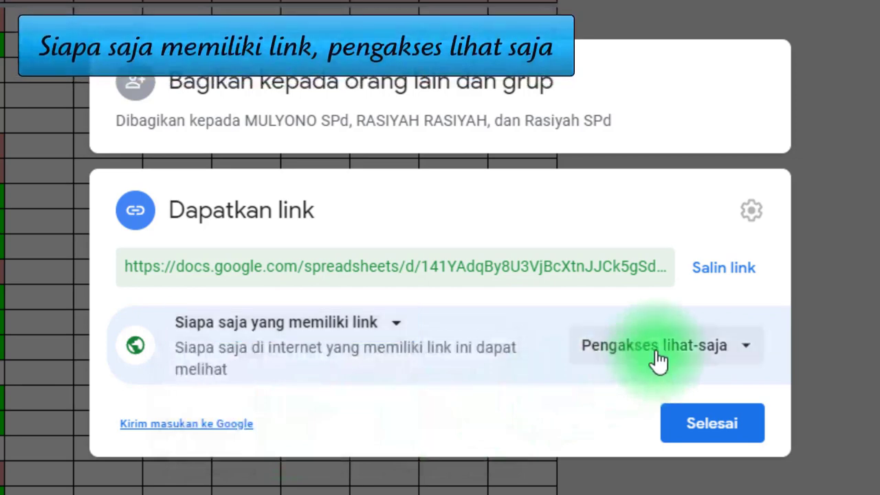
{"action": "left_click", "coordinate": [658, 360]}
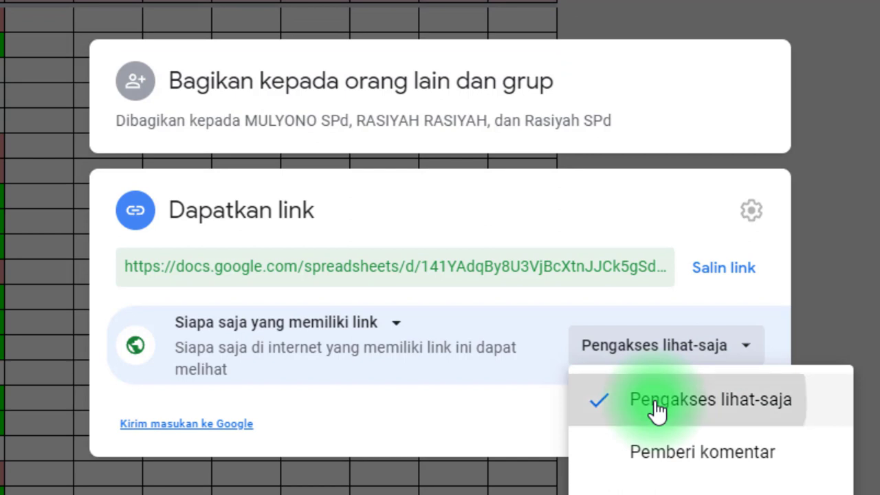
{"action": "left_click", "coordinate": [657, 409]}
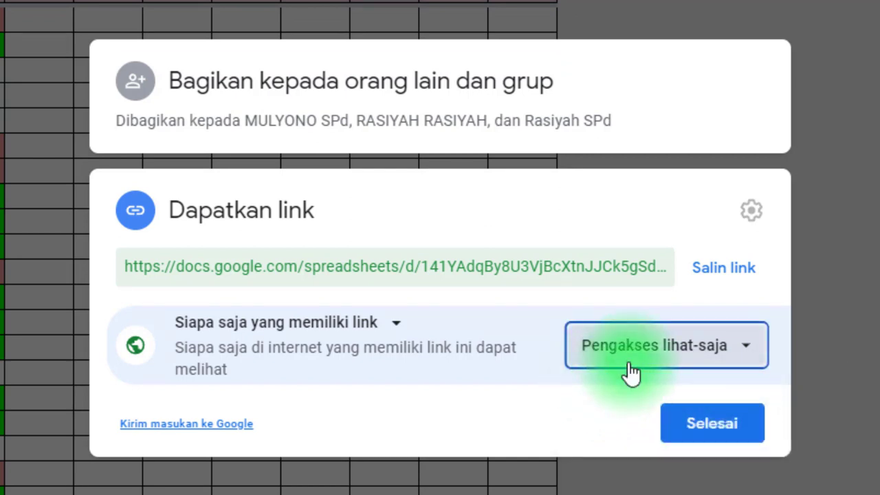
{"action": "left_click", "coordinate": [697, 418]}
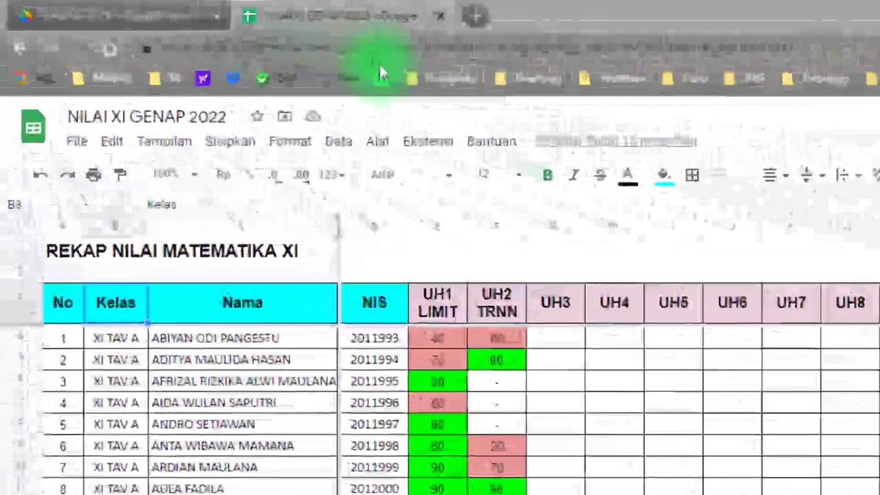
Select the spreadsheet ID between /d/ and /edit in the address bar.
{"action": "left_click", "coordinate": [389, 48]}
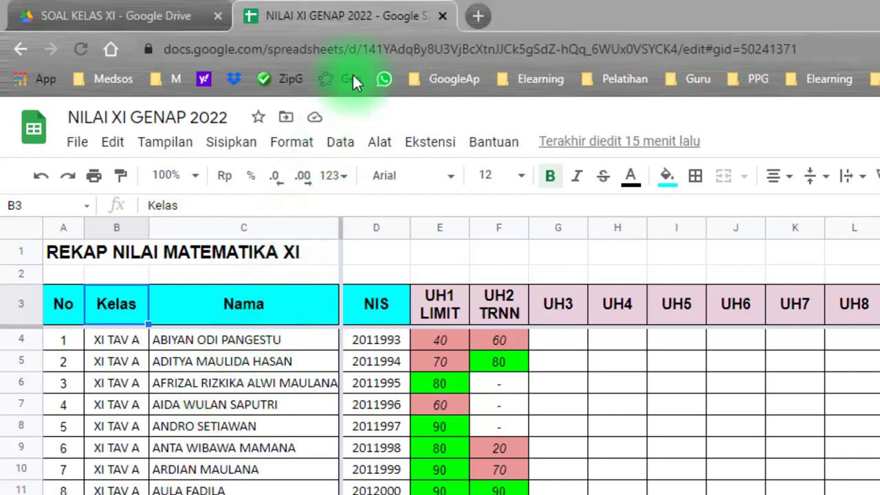
{"action": "left_click", "coordinate": [354, 50]}
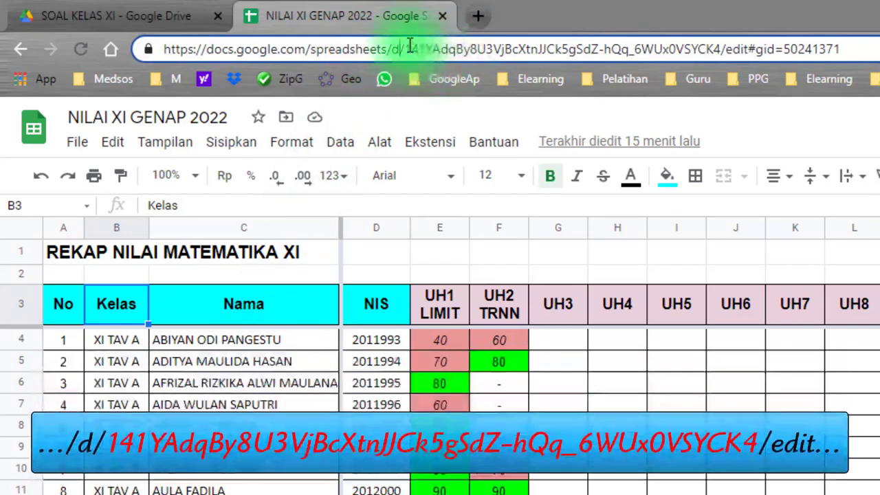
{"action": "left_click_drag", "start_coordinate": [391, 50], "coordinate": [722, 50]}
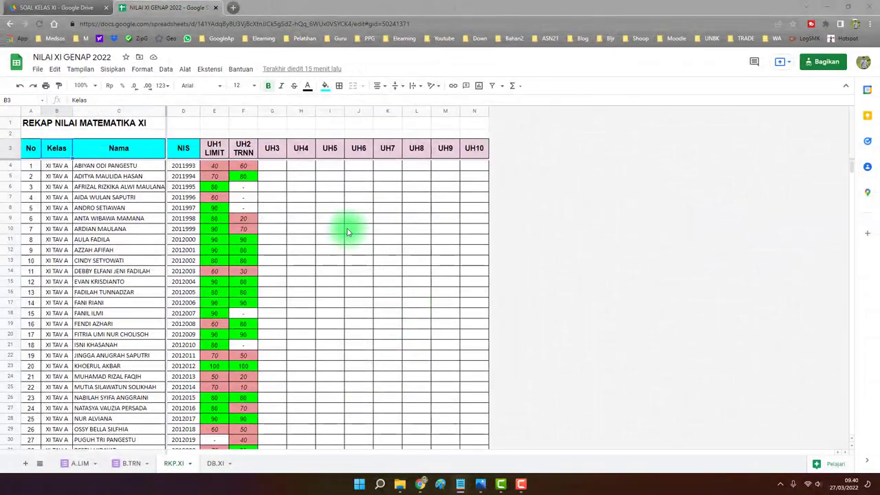
Paste the spreadsheet ID into a new Notepad note on the sheet id line.
{"action": "left_click", "coordinate": [460, 484]}
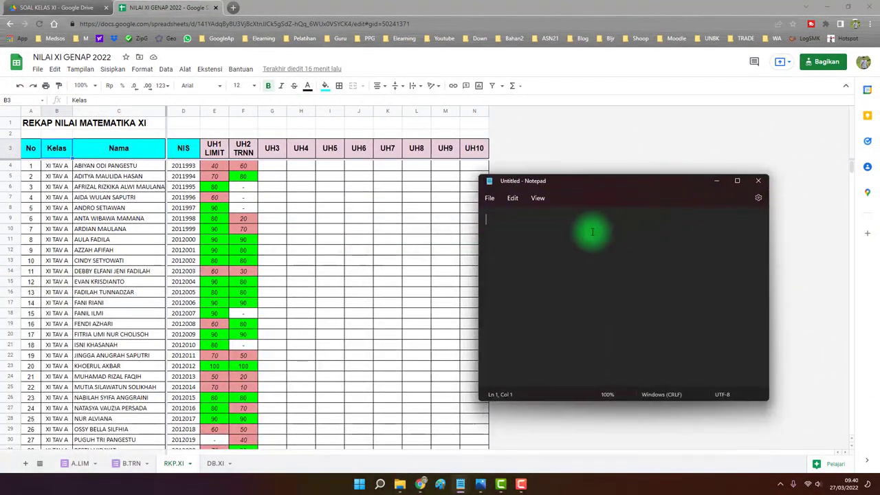
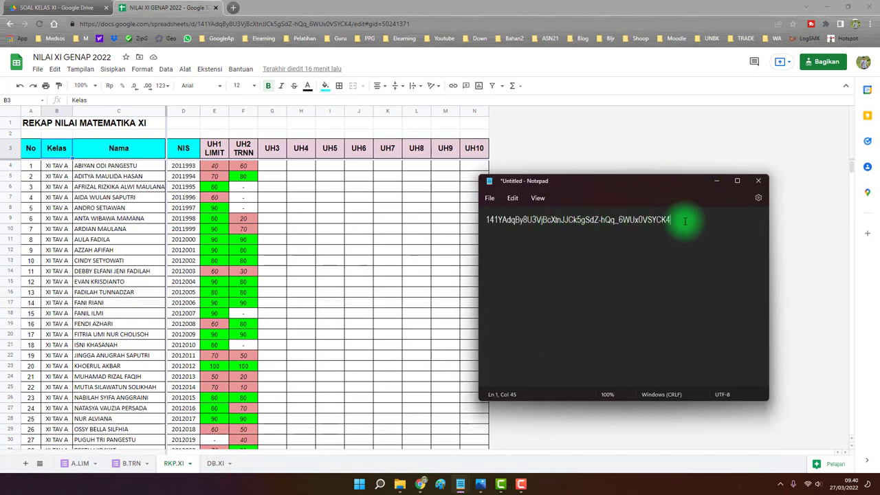
{"action": "type", "text": "g"}
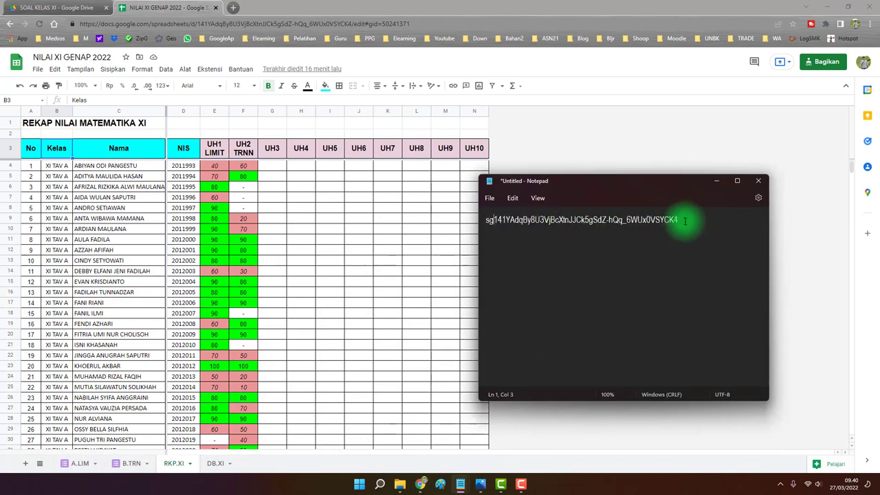
{"action": "key", "text": "Return"}
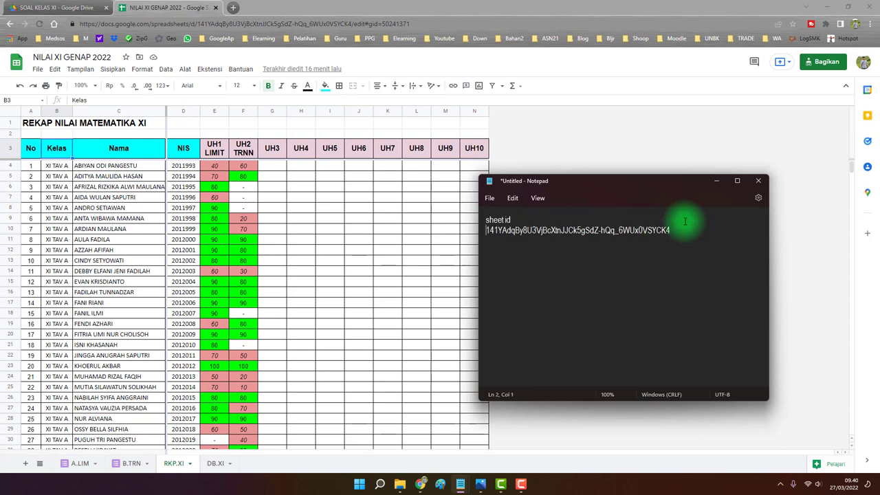
{"action": "key", "text": "BackSpace"}
{"action": "type", "text": "gid ="}
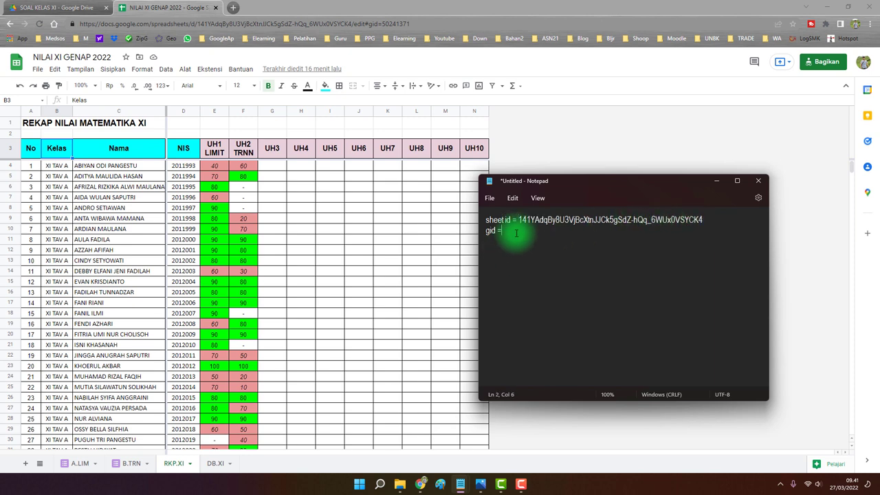
{"action": "left_click", "coordinate": [349, 258]}
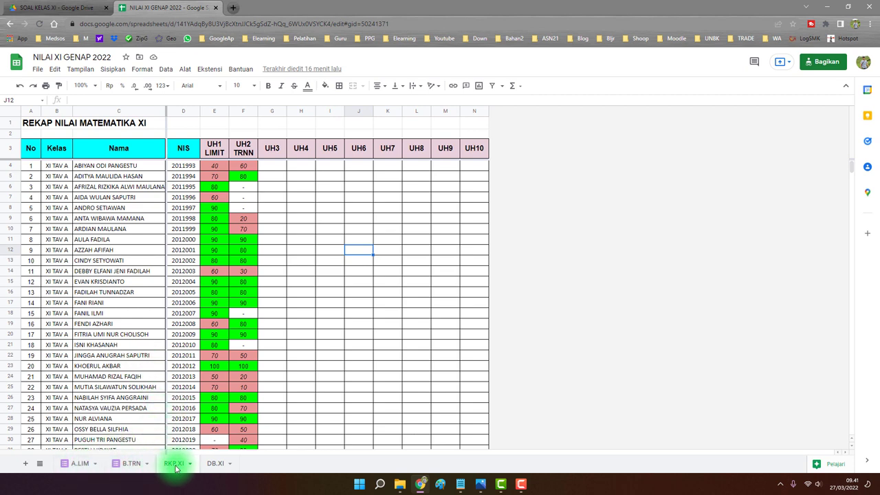
Select the RKP.XI sheet's gid number 50241371 in the address bar.
{"action": "left_click", "coordinate": [361, 24]}
{"action": "double_click", "coordinate": [375, 24]}
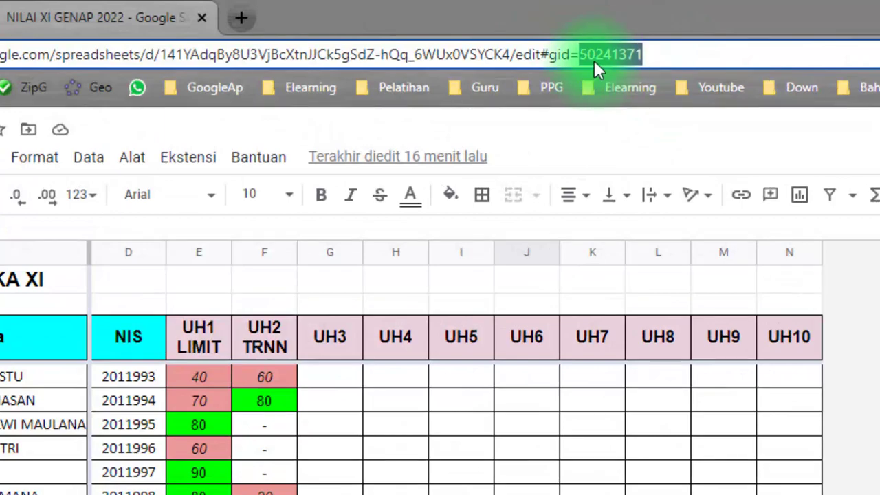
{"action": "left_click", "coordinate": [486, 469]}
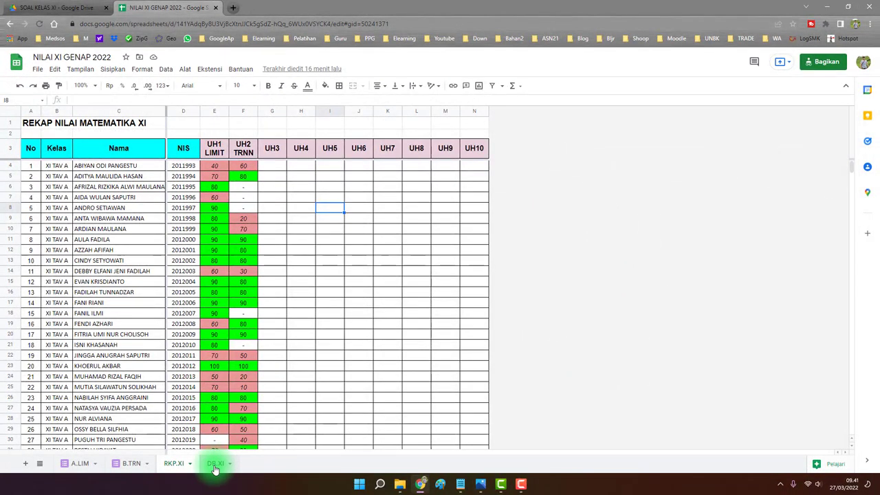
{"action": "left_click", "coordinate": [215, 464]}
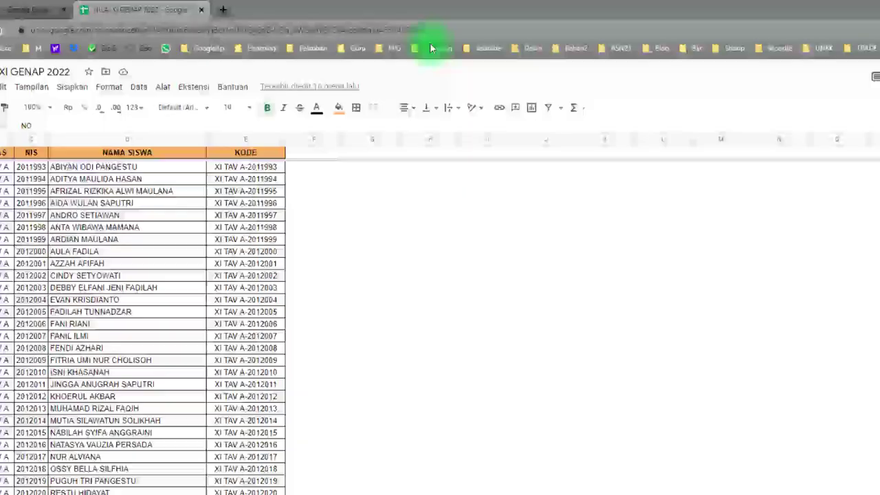
{"action": "left_click", "coordinate": [389, 23]}
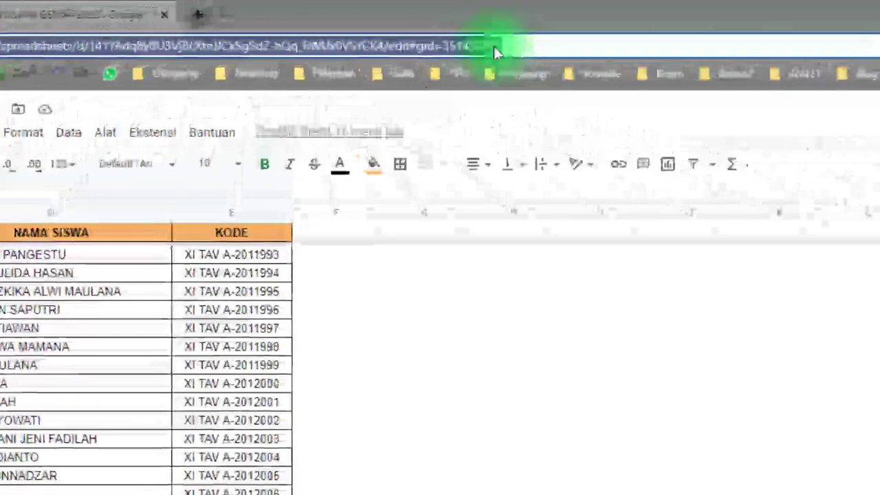
{"action": "left_click", "coordinate": [389, 23]}
{"action": "double_click", "coordinate": [489, 46]}
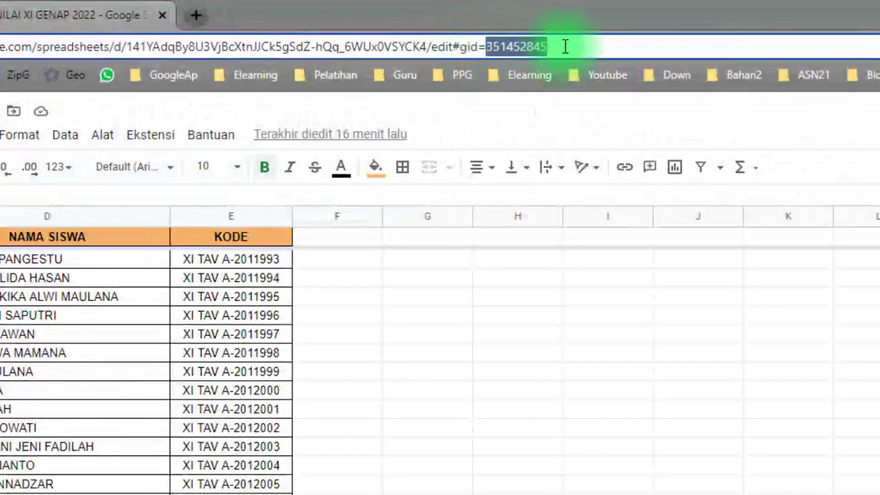
{"action": "key", "text": "ctrl+a"}
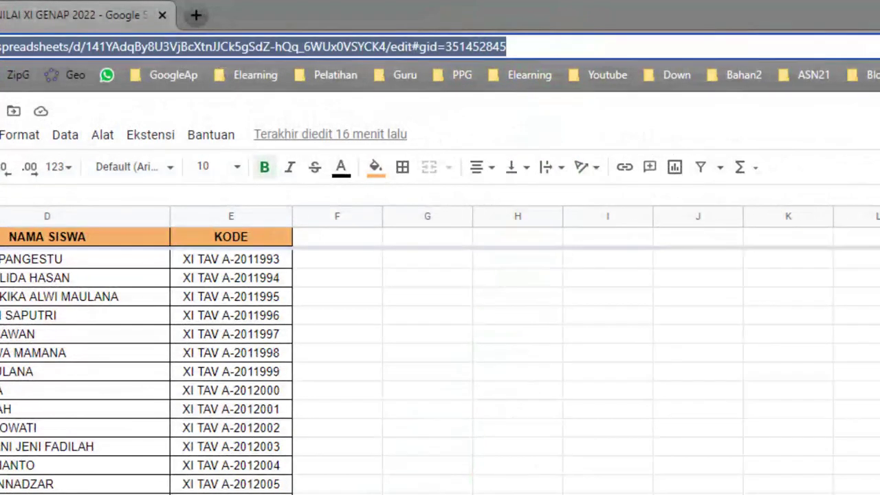
{"action": "key", "text": "ctrl+v"}
{"action": "key", "text": "Return"}
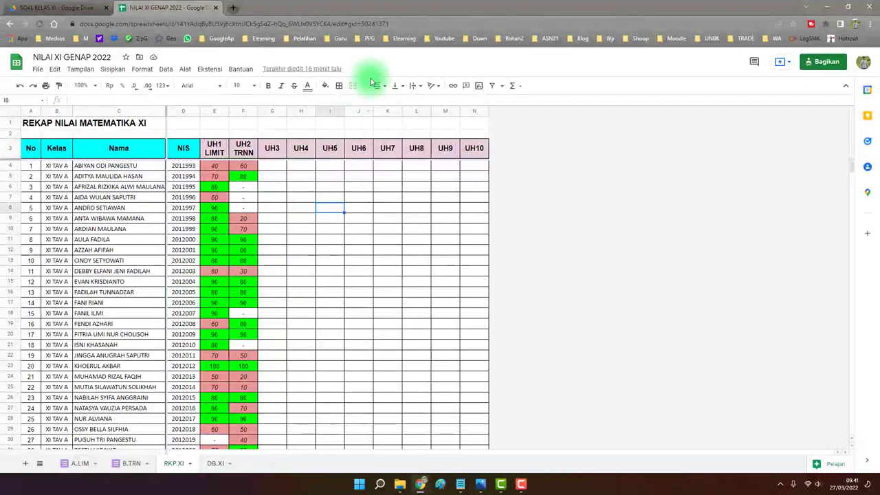
Enter 50241371 after 'gid =' in the Notepad note, with blank lines below.
{"action": "left_click", "coordinate": [388, 23]}
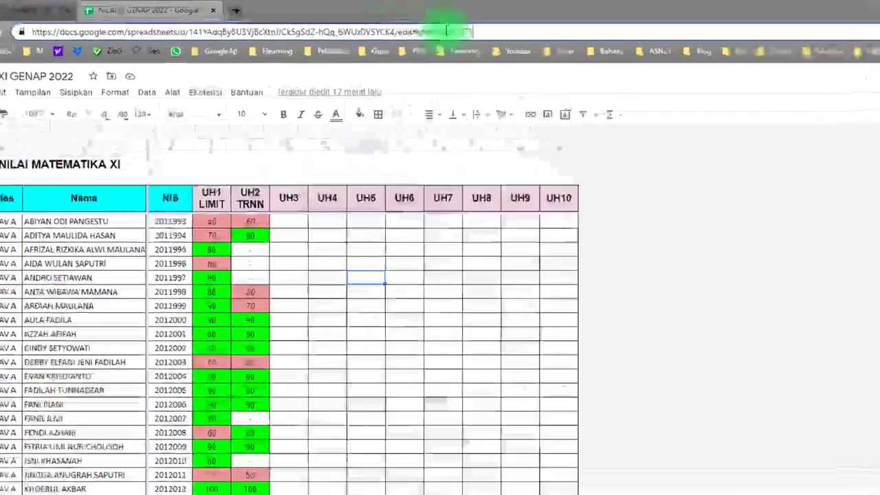
{"action": "left_click_drag", "start_coordinate": [431, 32], "coordinate": [473, 32]}
{"action": "key", "text": "ctrl+c"}
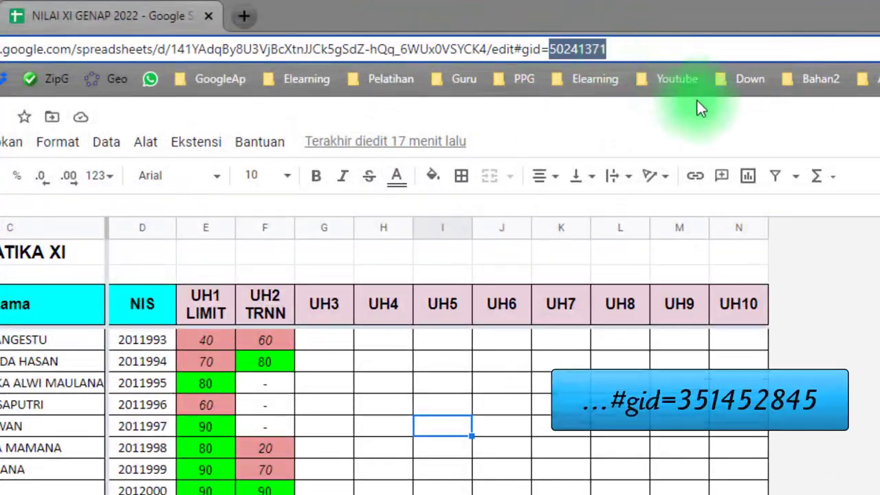
{"action": "key", "text": "ctrl+a"}
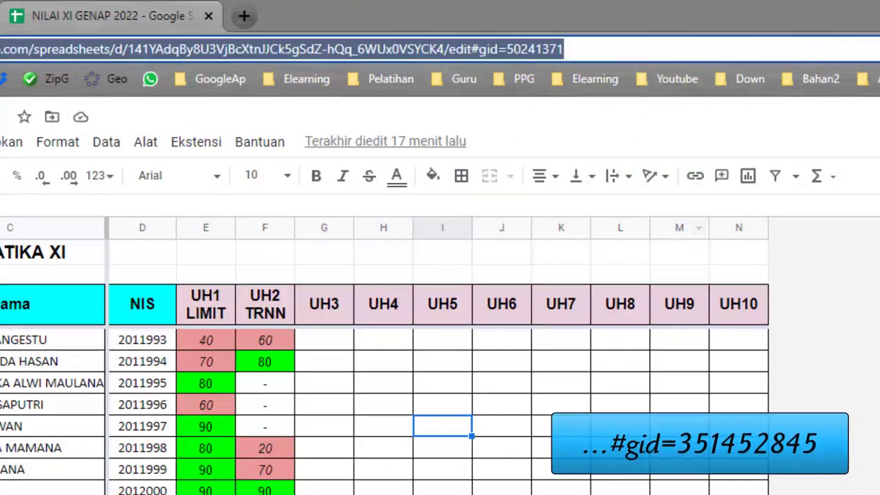
{"action": "key", "text": "alt+Tab"}
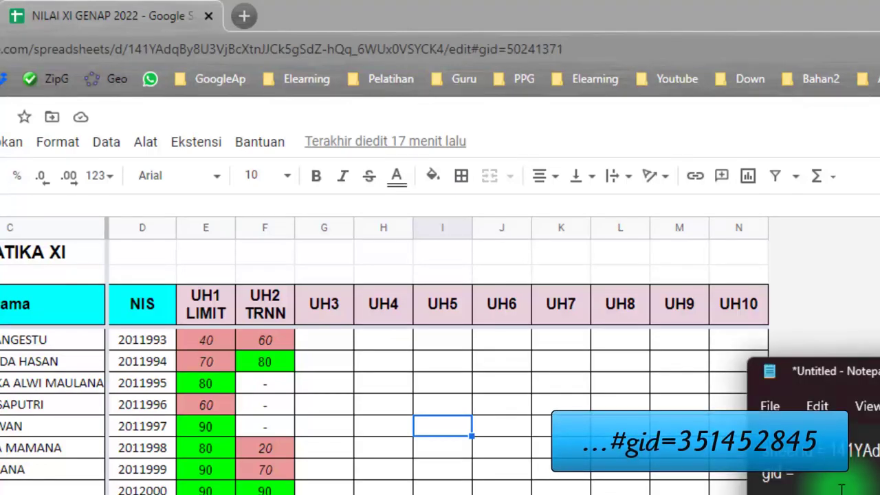
{"action": "type", "text": "50241371"}
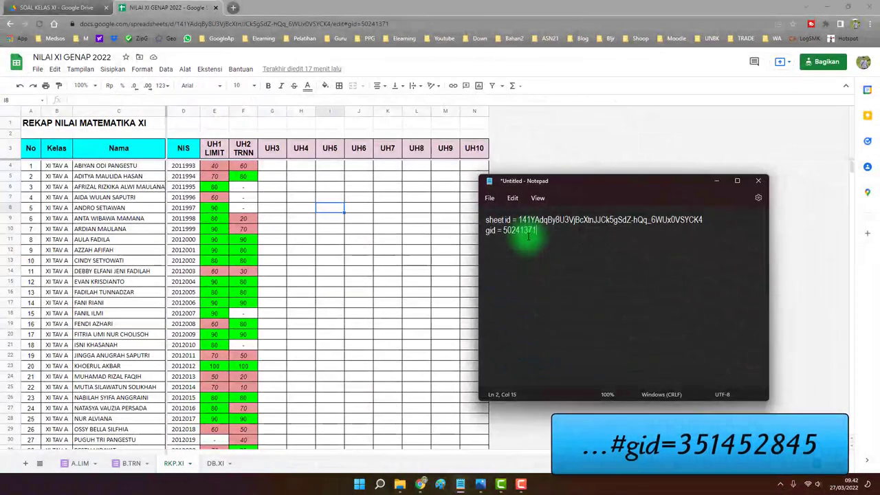
{"action": "key", "text": "Return"}
{"action": "key", "text": "Return"}
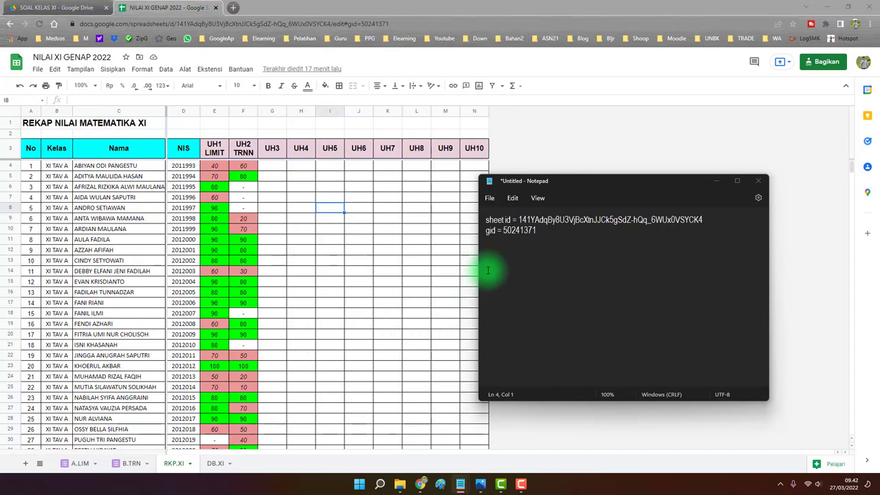
Paste the xlsx export URL template into the note, plus a second copy on a new line.
{"action": "left_click", "coordinate": [502, 250]}
{"action": "type", "text": "https://docs.google.com/spreadsheets/d/SHEET_ID?format=xlsx&gid=GID"}
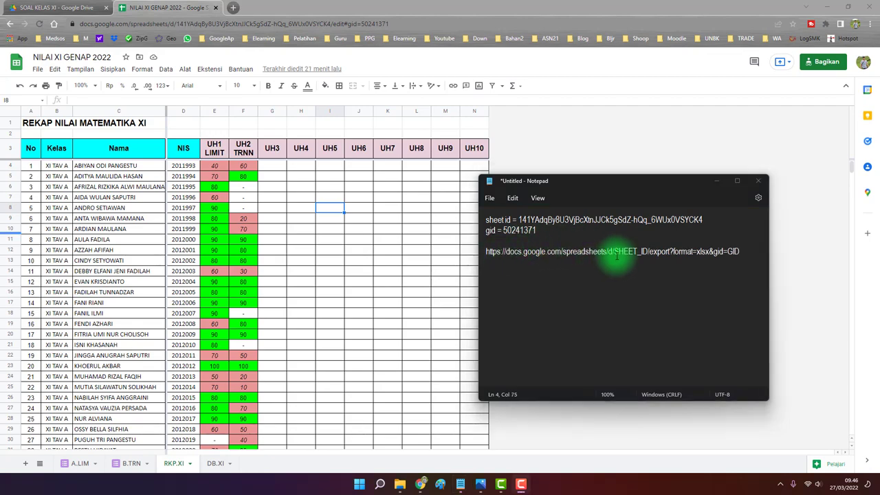
{"action": "left_click_drag", "start_coordinate": [614, 251], "coordinate": [641, 251]}
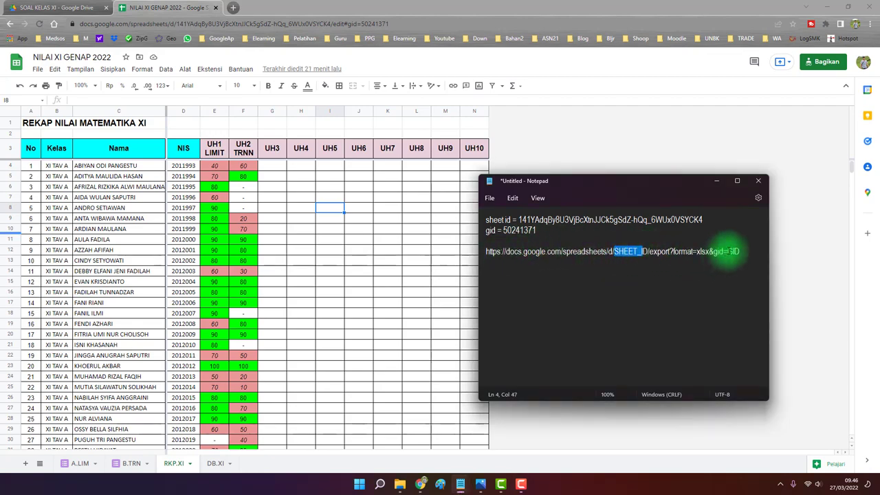
{"action": "double_click", "coordinate": [738, 251]}
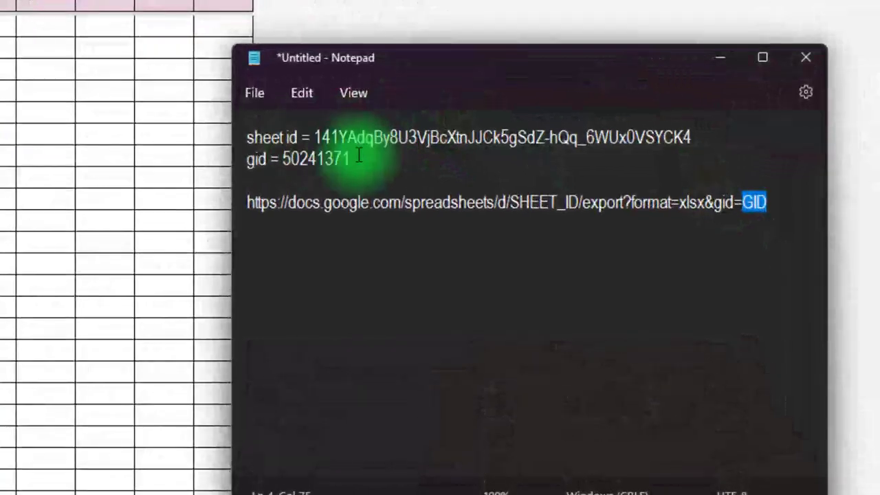
{"action": "left_click", "coordinate": [796, 200]}
{"action": "key", "text": "Return"}
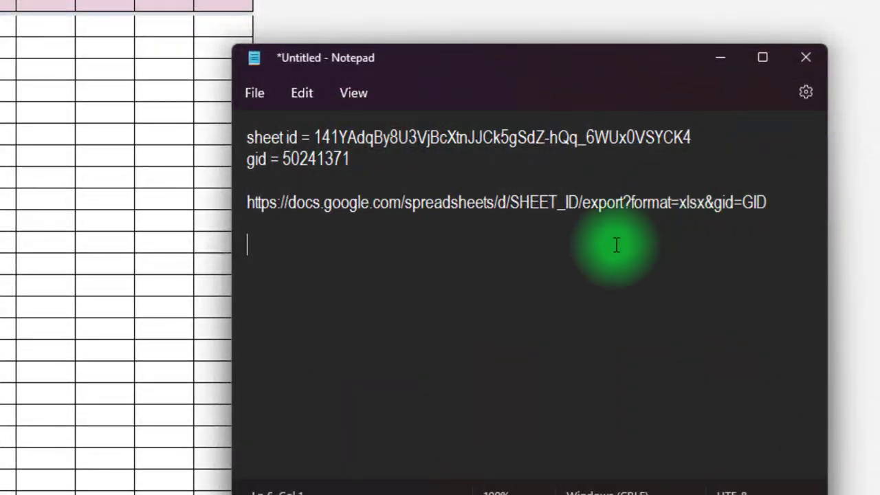
{"action": "type", "text": "https://docs.google.com/spreadsheets/d/SHEET_ID/export?format=xlsx&gid=GID"}
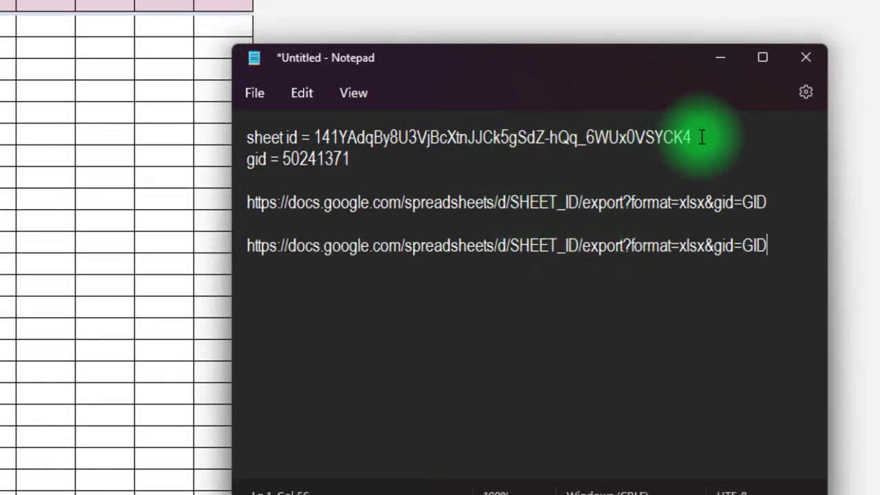
Replace the second URL's SHEET_ID with the real sheet ID and GID with 50241371.
{"action": "left_click_drag", "start_coordinate": [694, 137], "coordinate": [317, 138]}
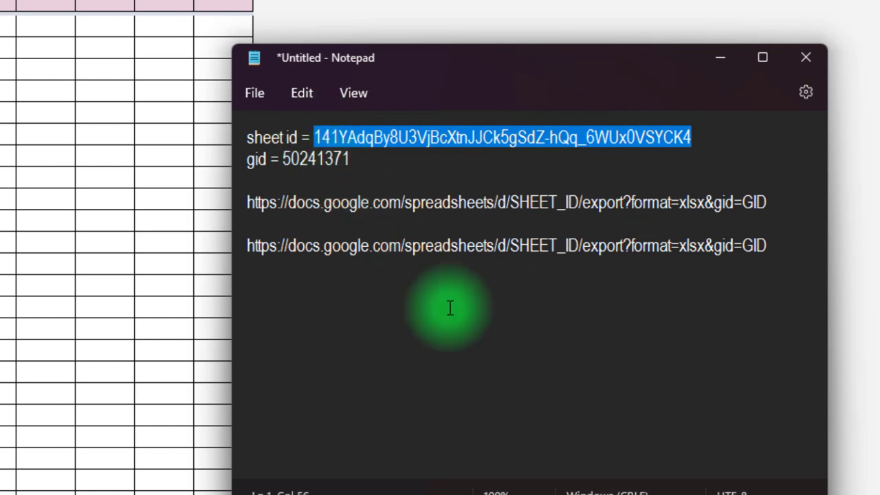
{"action": "left_click_drag", "start_coordinate": [512, 245], "coordinate": [571, 246]}
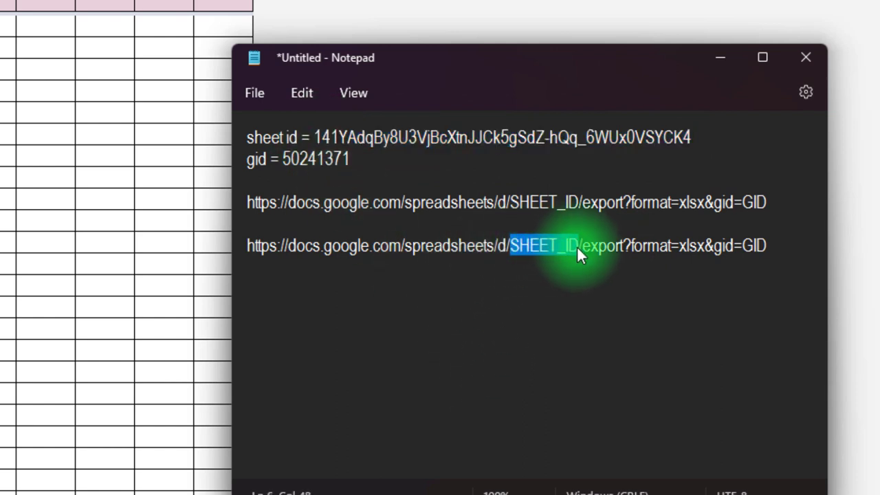
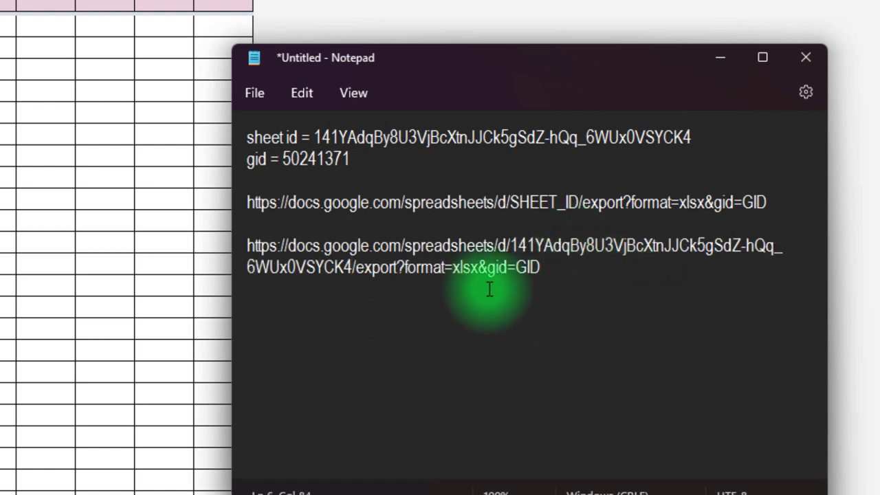
{"action": "left_click_drag", "start_coordinate": [553, 270], "coordinate": [523, 270]}
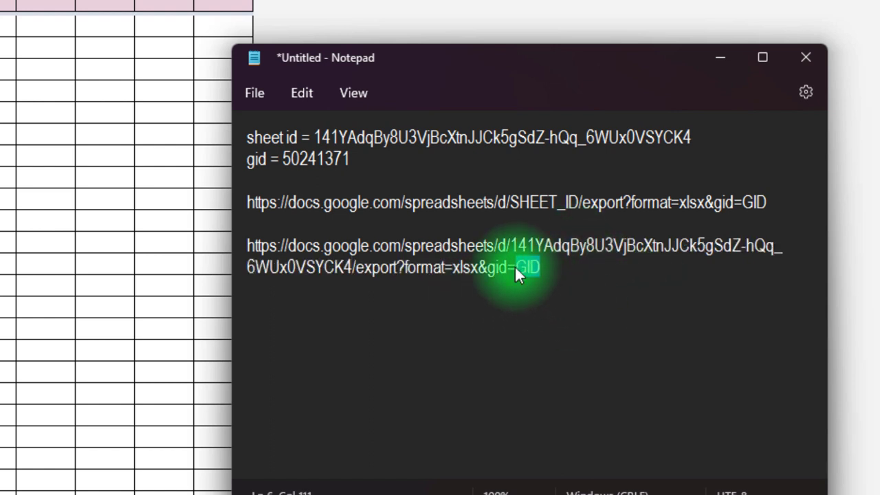
{"action": "key", "text": "BackSpace"}
{"action": "double_click", "coordinate": [315, 159]}
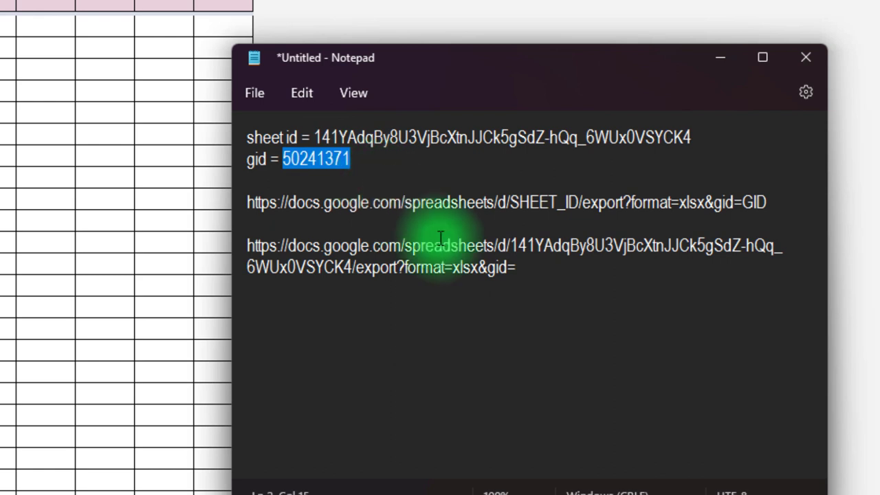
{"action": "key", "text": "ctrl+v"}
{"action": "left_click_drag", "start_coordinate": [585, 272], "coordinate": [258, 252]}
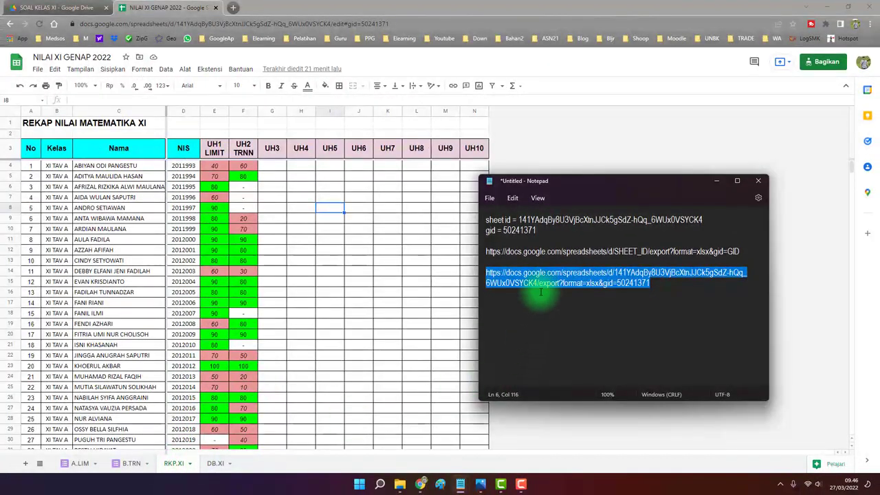
Copy the finished export URL and load it in Opera to download NILAI XI GENAP 2022 - RKP.XI.xlsx.
{"action": "right_click", "coordinate": [541, 282]}
{"action": "left_click", "coordinate": [572, 329]}
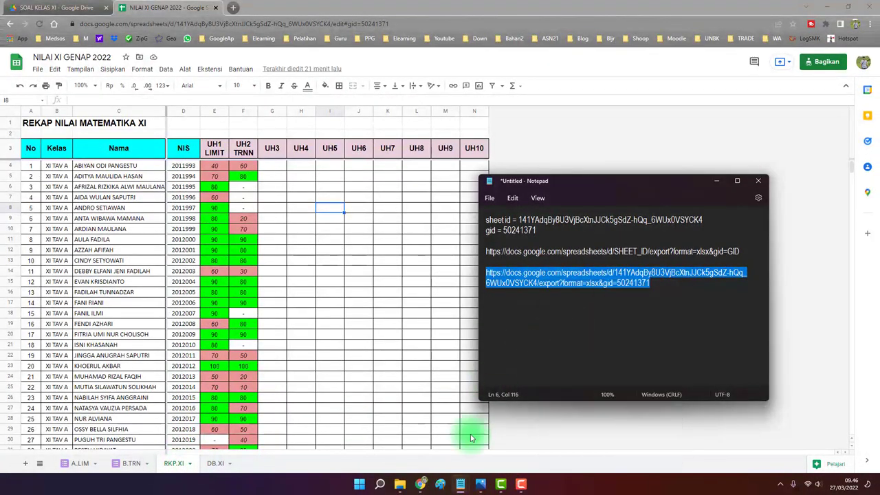
{"action": "left_click", "coordinate": [359, 485]}
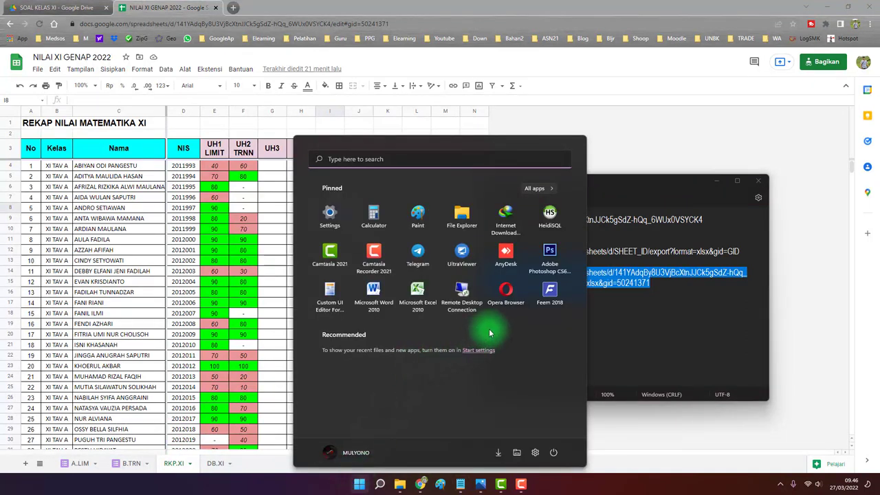
{"action": "left_click", "coordinate": [506, 292]}
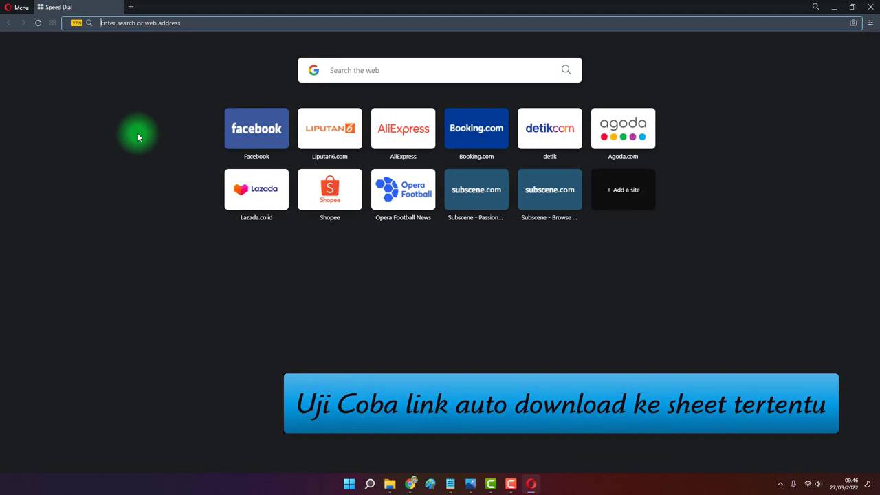
{"action": "key", "text": "ctrl+v"}
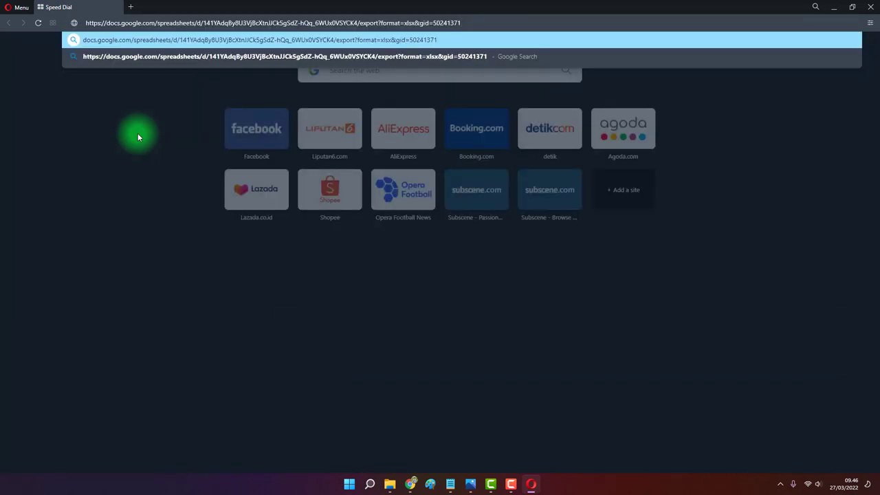
{"action": "key", "text": "Return"}
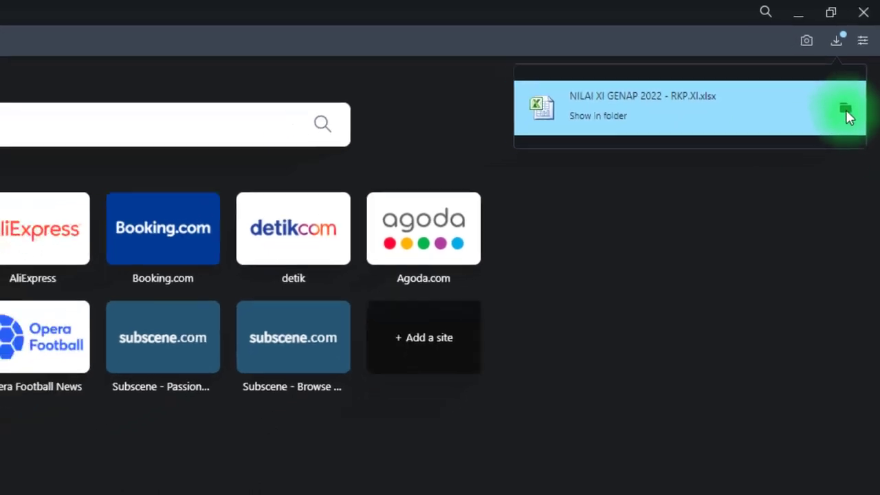
Open the downloaded NILAI XI GENAP 2022 - RKP.XI.xlsx in Excel and scroll through its recap table.
{"action": "left_click", "coordinate": [846, 110]}
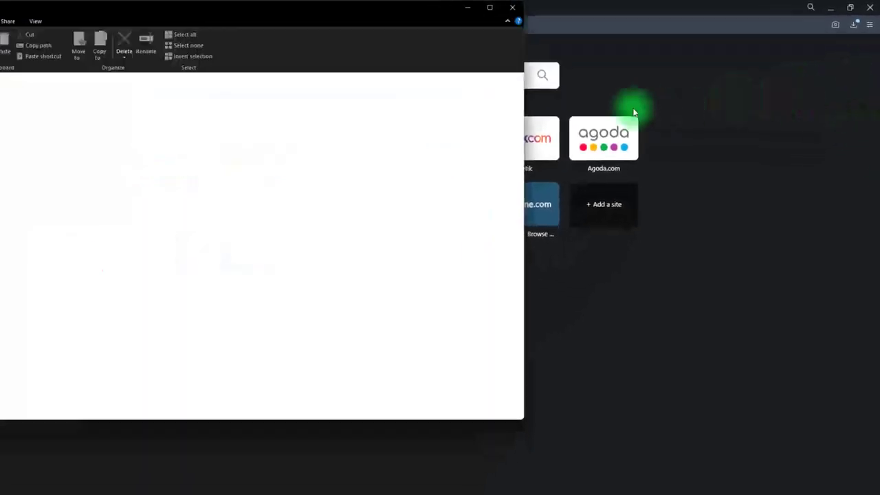
{"action": "double_click", "coordinate": [174, 125]}
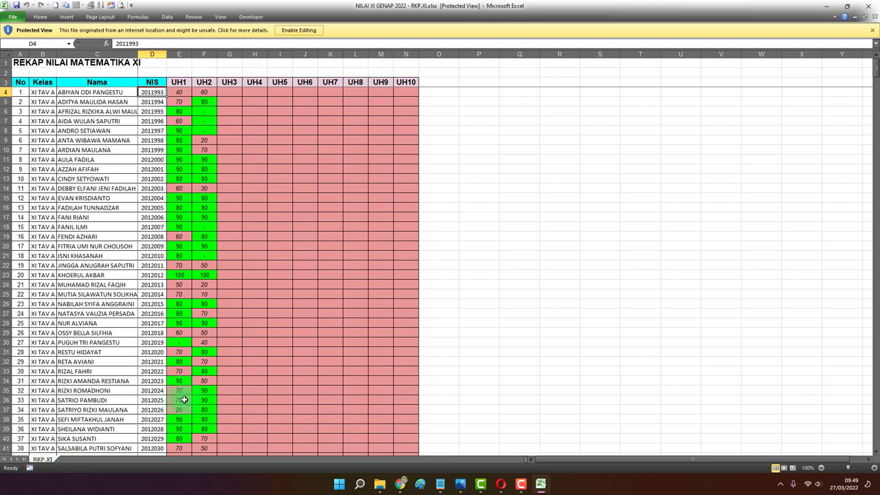
{"action": "scroll", "coordinate": [267, 228], "scroll_direction": "down", "scroll_amount": 7}
{"action": "scroll", "coordinate": [251, 240], "scroll_direction": "down", "scroll_amount": 8}
{"action": "scroll", "coordinate": [246, 251], "scroll_direction": "down", "scroll_amount": 8}
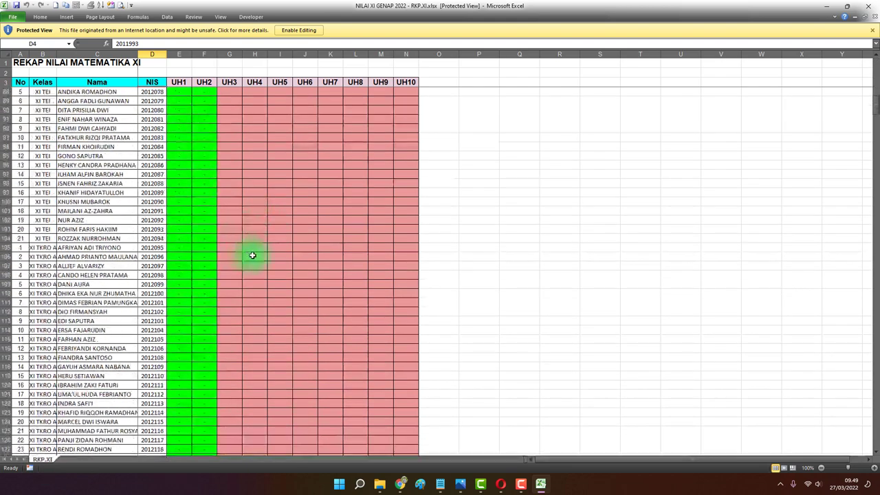
{"action": "scroll", "coordinate": [252, 252], "scroll_direction": "down", "scroll_amount": 4}
{"action": "scroll", "coordinate": [406, 189], "scroll_direction": "up", "scroll_amount": 8}
{"action": "scroll", "coordinate": [875, 62], "scroll_direction": "up", "scroll_amount": 4}
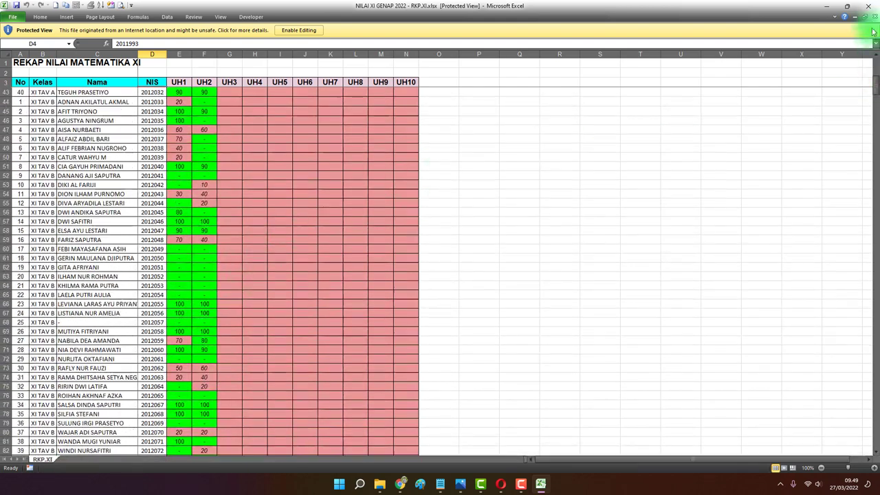
Close the downloaded workbook and change the export URL's format from xlsx to PDF in Notepad.
{"action": "left_click", "coordinate": [871, 8]}
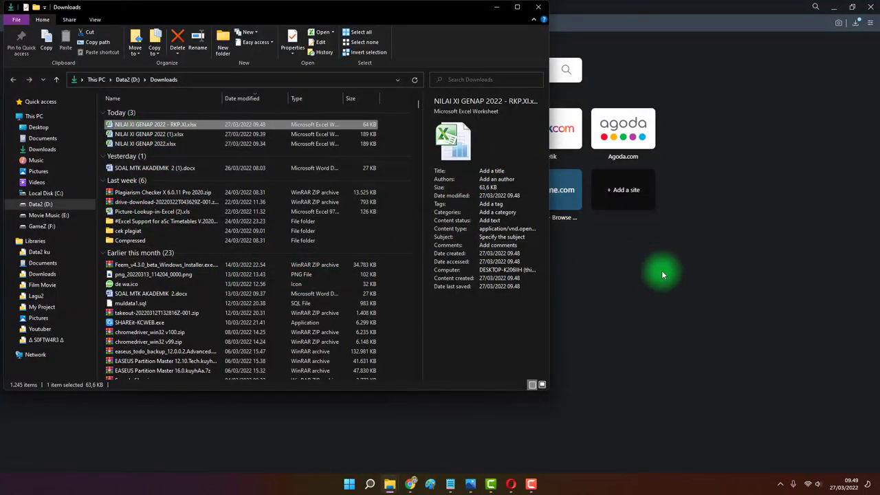
{"action": "mouse_move", "coordinate": [458, 487]}
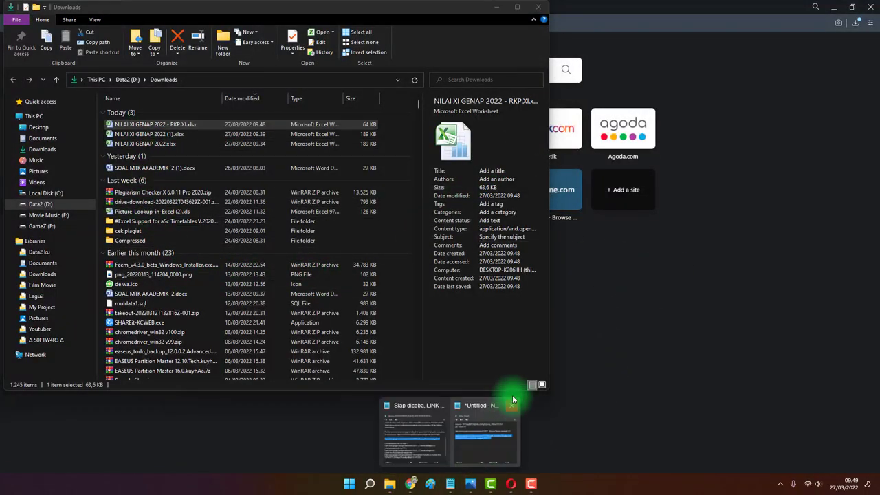
{"action": "left_click", "coordinate": [515, 393]}
{"action": "left_click", "coordinate": [512, 307]}
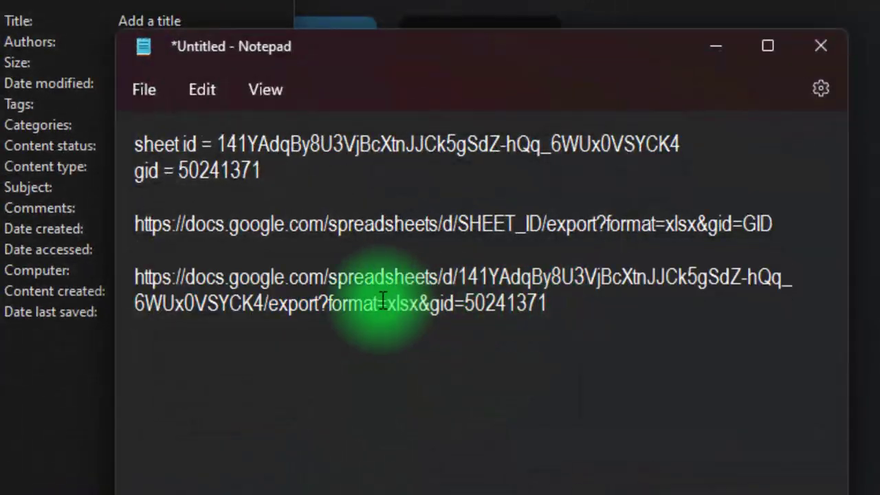
{"action": "left_click_drag", "start_coordinate": [386, 304], "coordinate": [419, 304]}
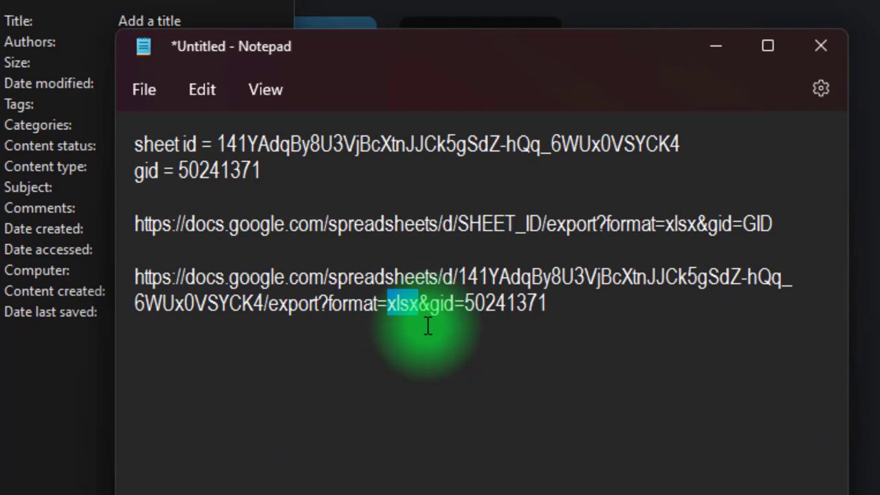
{"action": "type", "text": "PDF"}
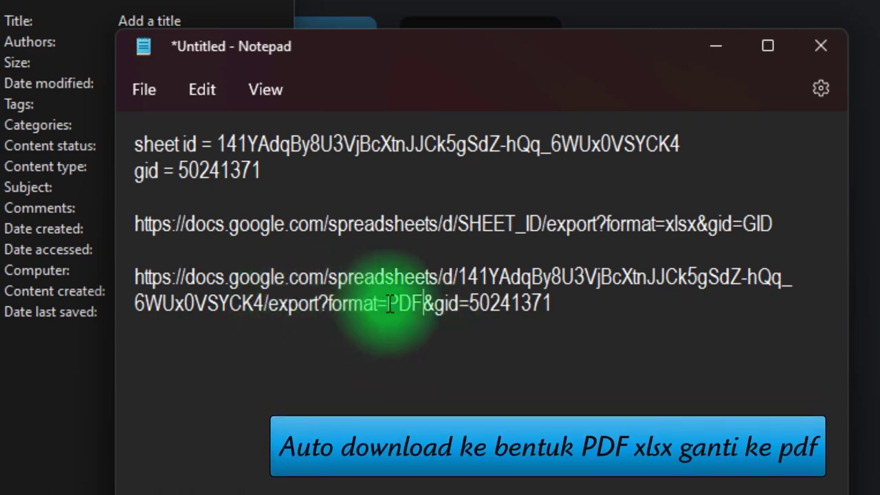
{"action": "left_click_drag", "start_coordinate": [388, 303], "coordinate": [422, 307]}
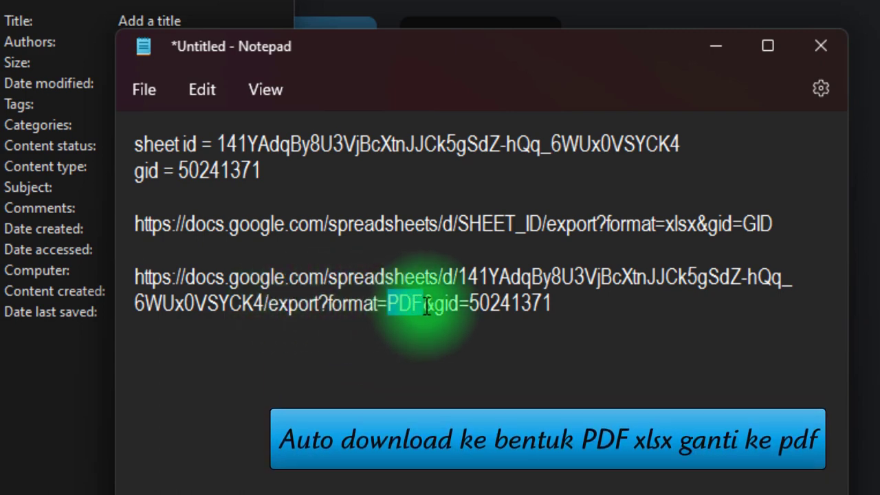
Paste the PDF export URL into Opera's address bar and load it to download the PDF.
{"action": "left_click", "coordinate": [596, 303]}
{"action": "left_click_drag", "start_coordinate": [595, 303], "coordinate": [135, 278]}
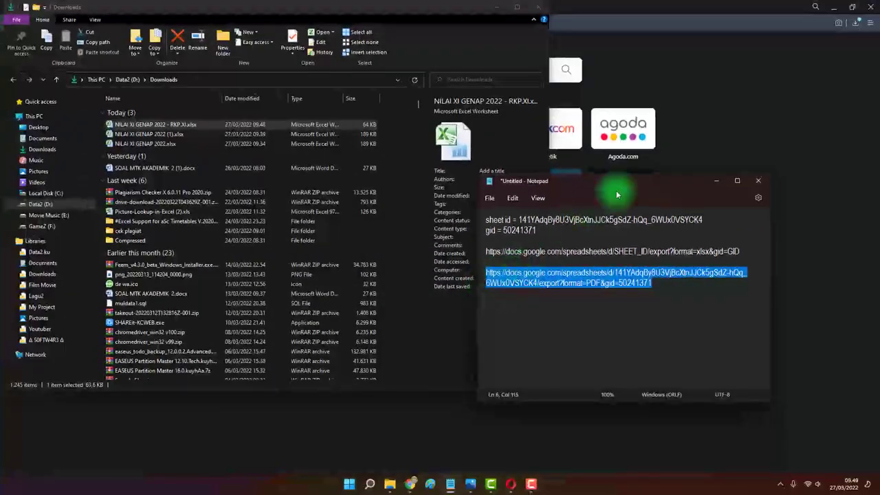
{"action": "left_click", "coordinate": [660, 140]}
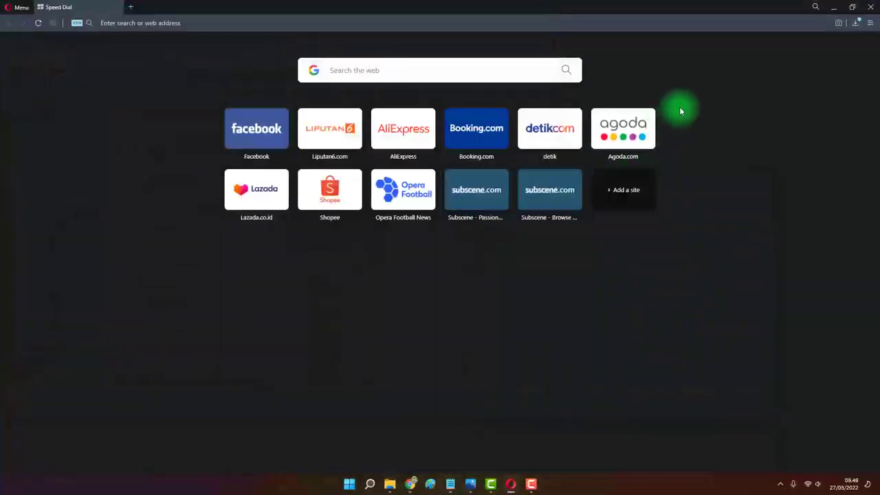
{"action": "left_click", "coordinate": [141, 19]}
{"action": "key", "text": "ctrl+v"}
{"action": "key", "text": "Return"}
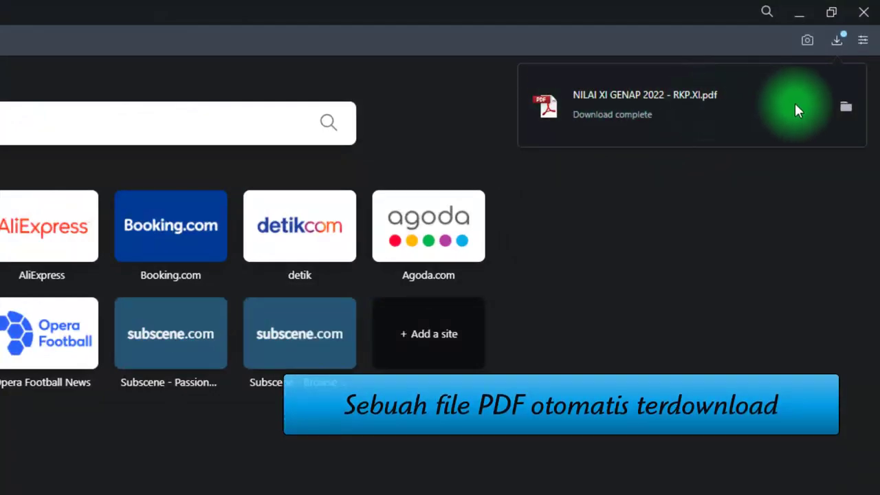
Open the downloaded RKP.XI.pdf from its folder in a maximized Adobe Reader window.
{"action": "left_click", "coordinate": [846, 107]}
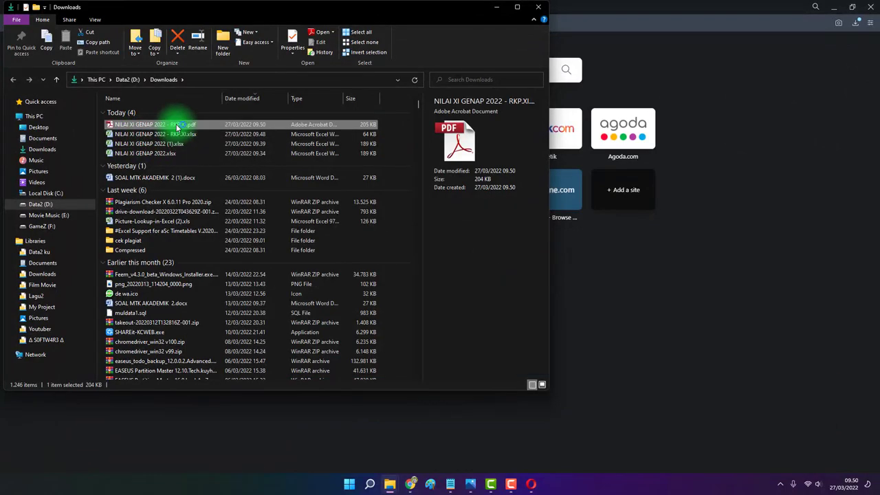
{"action": "double_click", "coordinate": [178, 126]}
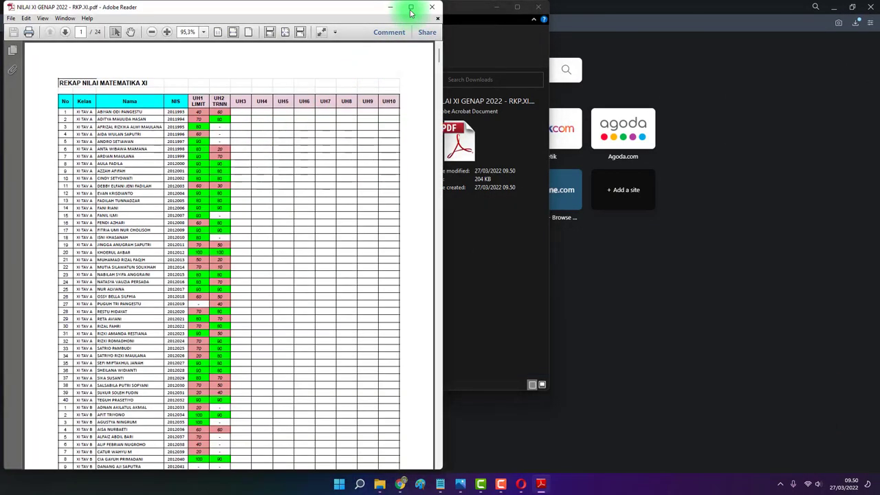
{"action": "left_click", "coordinate": [411, 13]}
Scroll down through the pages of the 24-page RKP.XI PDF recap.
{"action": "scroll", "coordinate": [324, 227], "scroll_direction": "down", "scroll_amount": 1}
{"action": "scroll", "coordinate": [316, 230], "scroll_direction": "down", "scroll_amount": 4}
{"action": "scroll", "coordinate": [335, 238], "scroll_direction": "down", "scroll_amount": 8}
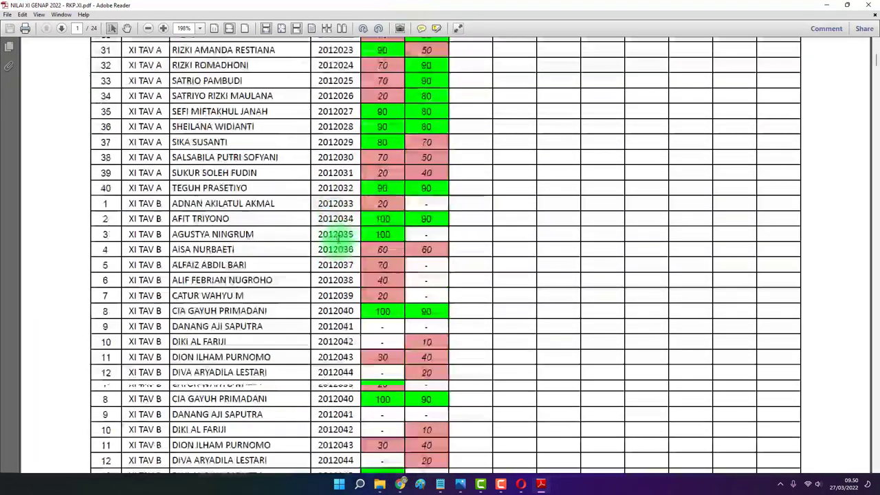
{"action": "scroll", "coordinate": [337, 238], "scroll_direction": "down", "scroll_amount": 5}
{"action": "scroll", "coordinate": [344, 245], "scroll_direction": "down", "scroll_amount": 6}
{"action": "scroll", "coordinate": [345, 244], "scroll_direction": "down", "scroll_amount": 3}
{"action": "scroll", "coordinate": [348, 243], "scroll_direction": "down", "scroll_amount": 5}
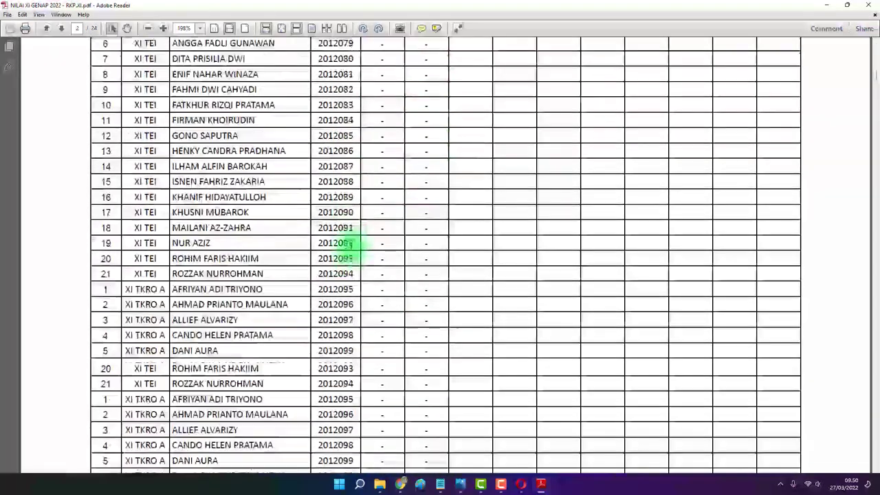
{"action": "scroll", "coordinate": [348, 244], "scroll_direction": "down", "scroll_amount": 3}
{"action": "scroll", "coordinate": [349, 245], "scroll_direction": "down", "scroll_amount": 5}
{"action": "scroll", "coordinate": [348, 247], "scroll_direction": "down", "scroll_amount": 2}
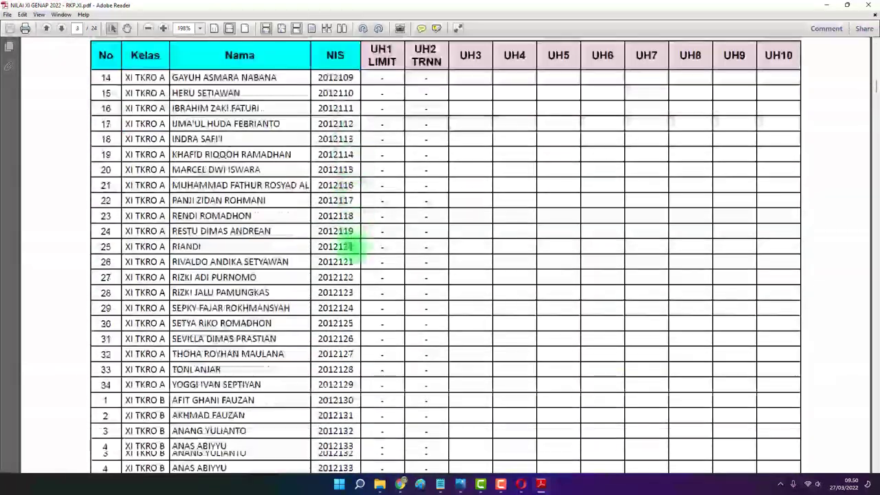
{"action": "scroll", "coordinate": [349, 247], "scroll_direction": "down", "scroll_amount": 7}
{"action": "scroll", "coordinate": [348, 247], "scroll_direction": "down", "scroll_amount": 5}
{"action": "scroll", "coordinate": [347, 248], "scroll_direction": "down", "scroll_amount": 8}
{"action": "scroll", "coordinate": [336, 258], "scroll_direction": "down", "scroll_amount": 4}
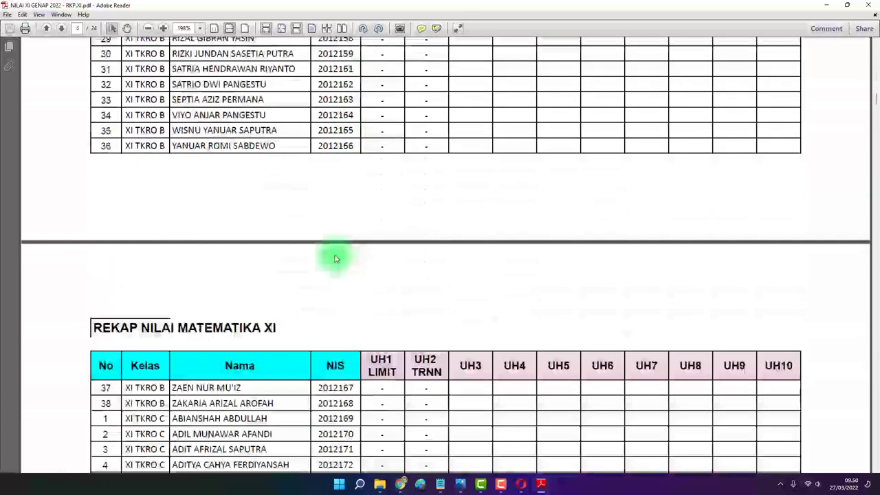
{"action": "scroll", "coordinate": [335, 258], "scroll_direction": "down", "scroll_amount": 5}
Close the PDF and return to the grade spreadsheet in Chrome, landing on the RKP.XI sheet.
{"action": "left_click", "coordinate": [861, 11]}
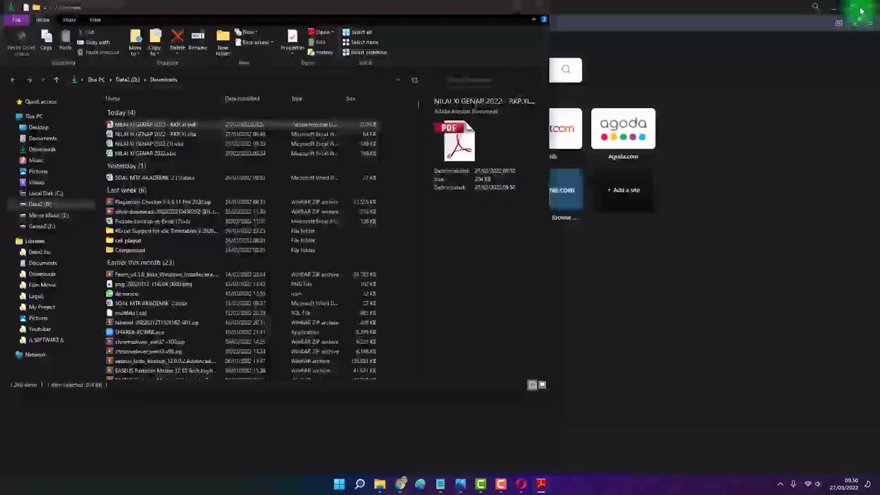
{"action": "left_click", "coordinate": [468, 428]}
{"action": "left_click", "coordinate": [410, 484]}
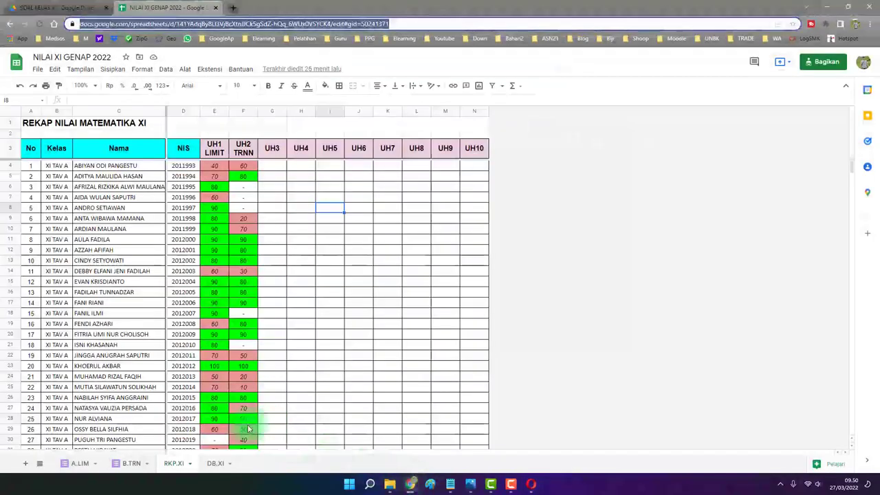
{"action": "left_click", "coordinate": [80, 464]}
{"action": "left_click", "coordinate": [214, 465]}
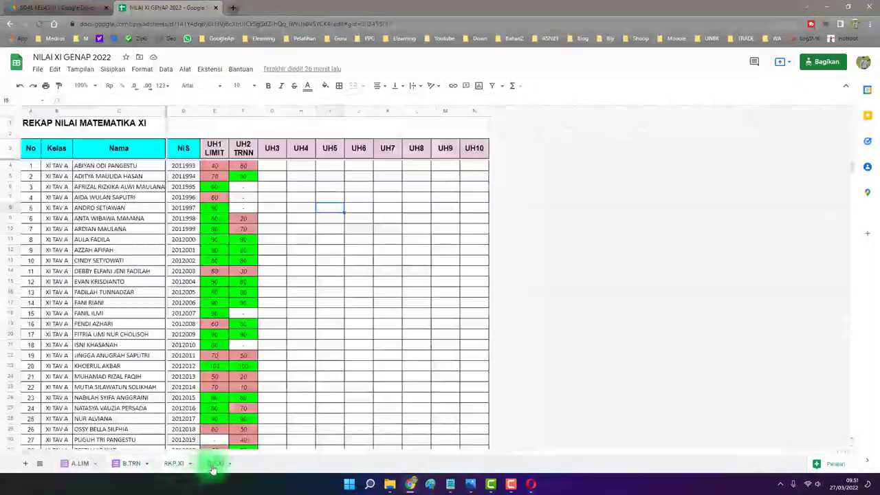
{"action": "left_click", "coordinate": [173, 463]}
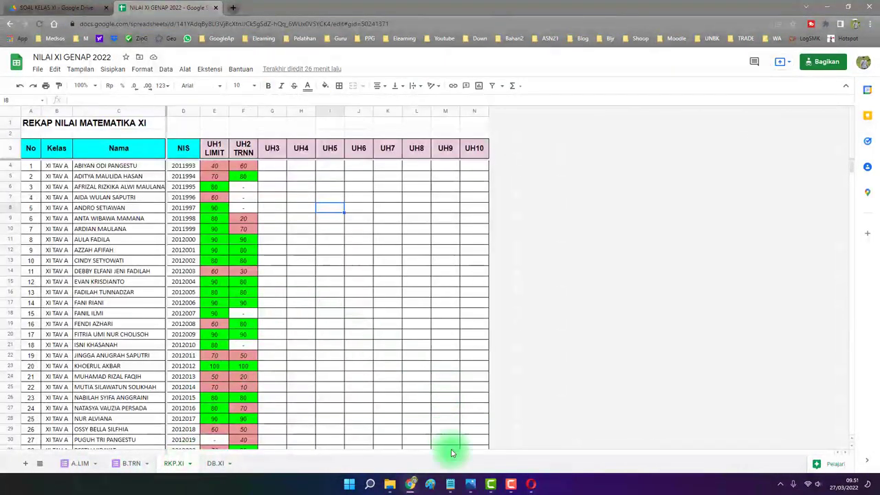
Highlight the spreadsheet ID within the address-bar URL.
{"action": "left_click", "coordinate": [177, 24]}
{"action": "left_click", "coordinate": [178, 23]}
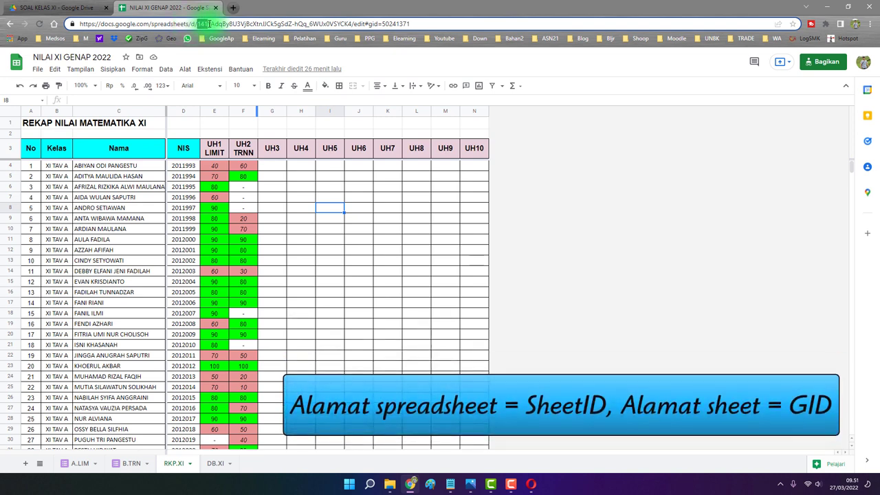
{"action": "left_click_drag", "start_coordinate": [209, 23], "coordinate": [352, 23]}
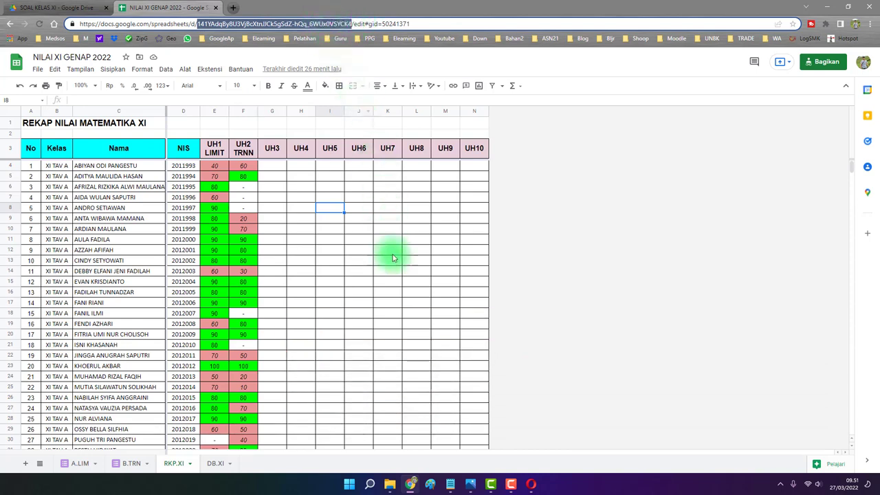
{"action": "left_click", "coordinate": [364, 24]}
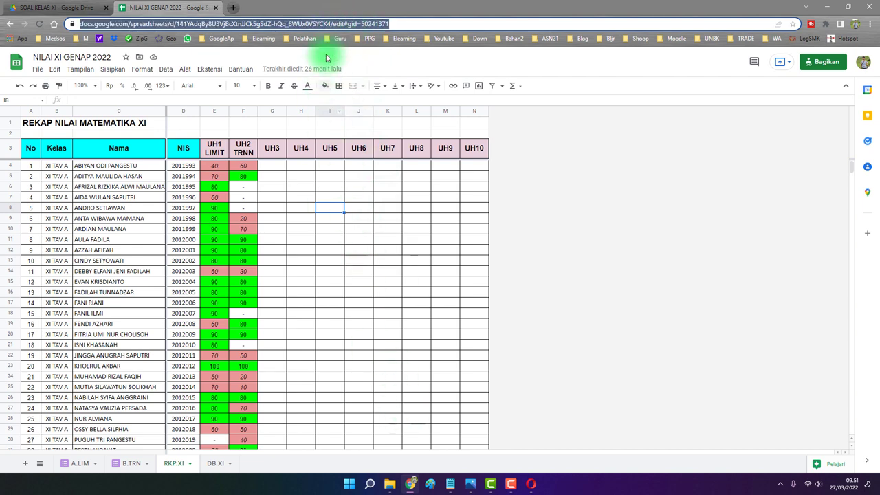
{"action": "left_click", "coordinate": [377, 24]}
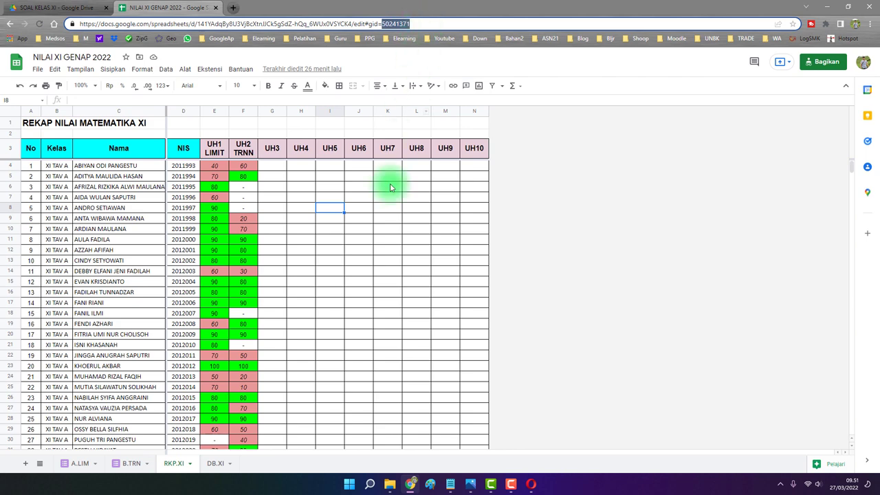
{"action": "key", "text": "ctrl+a"}
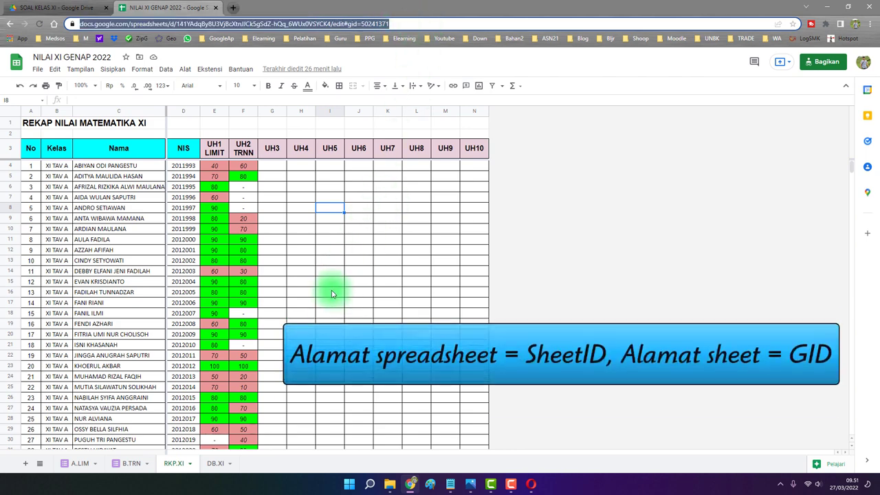
Show the gid values in the URL for the B.TRN and A.LIM sheets.
{"action": "left_click", "coordinate": [127, 464]}
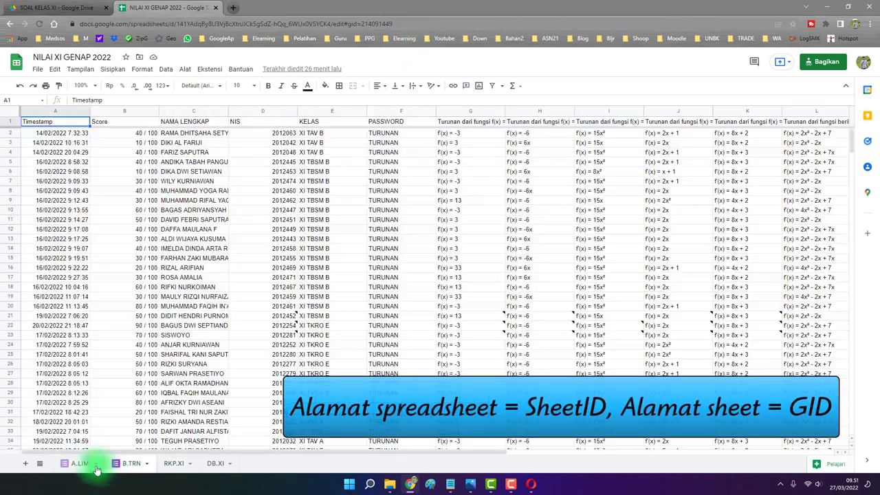
{"action": "left_click", "coordinate": [393, 24]}
{"action": "left_click", "coordinate": [362, 24]}
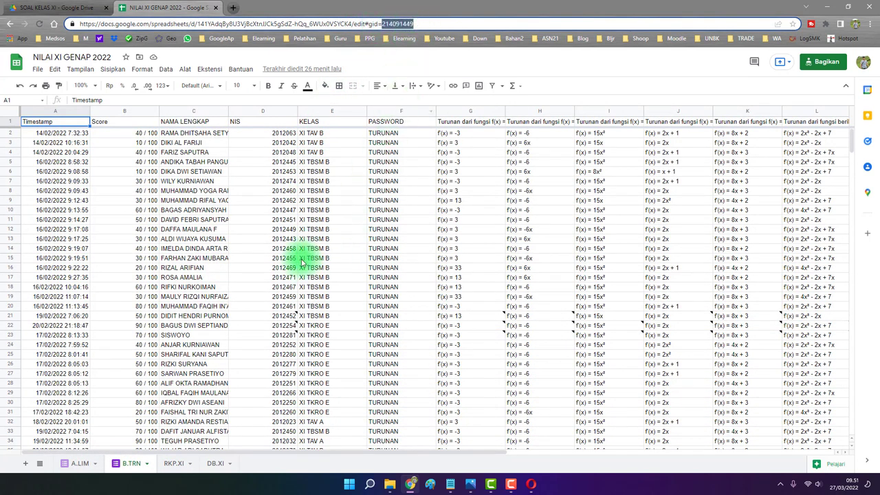
{"action": "left_click", "coordinate": [79, 464]}
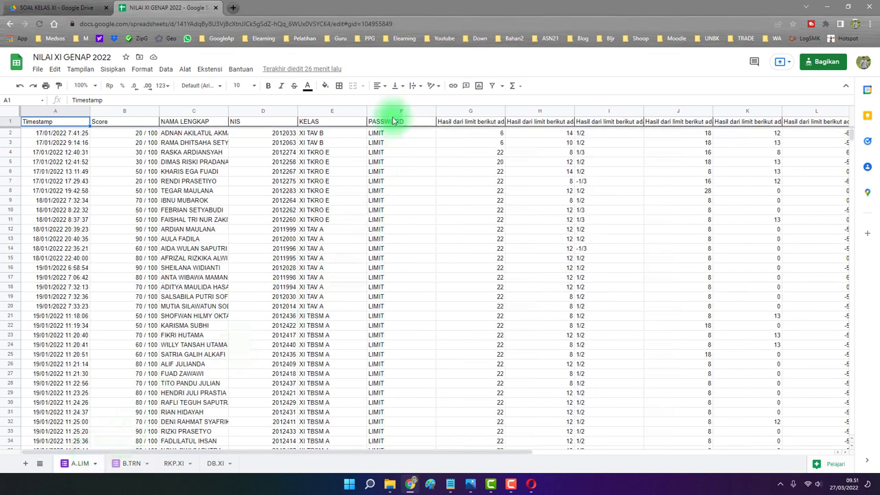
{"action": "left_click", "coordinate": [386, 24]}
{"action": "left_click", "coordinate": [361, 23]}
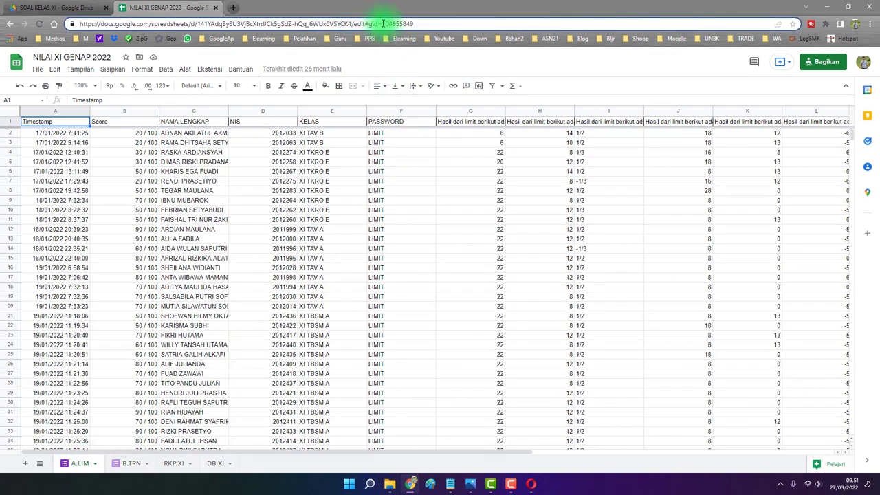
Reselect the URL and switch to the DB.XI sheet, gid 351452845.
{"action": "left_click", "coordinate": [285, 210]}
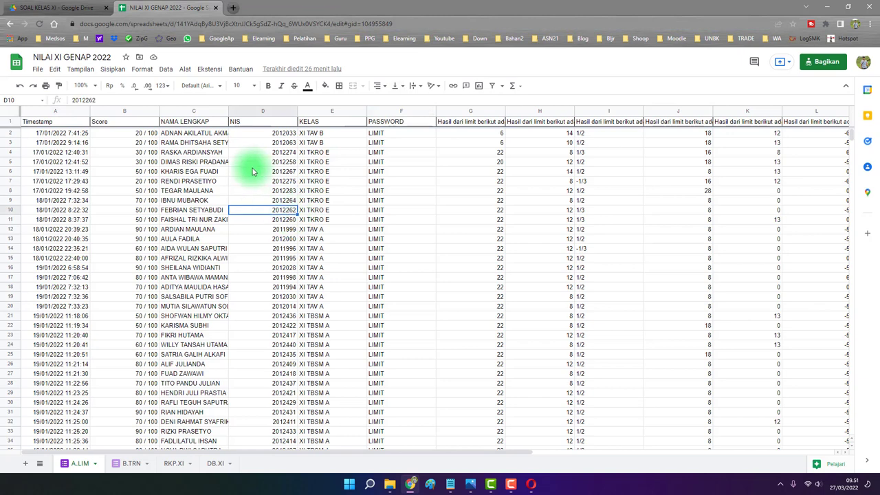
{"action": "left_click", "coordinate": [166, 24]}
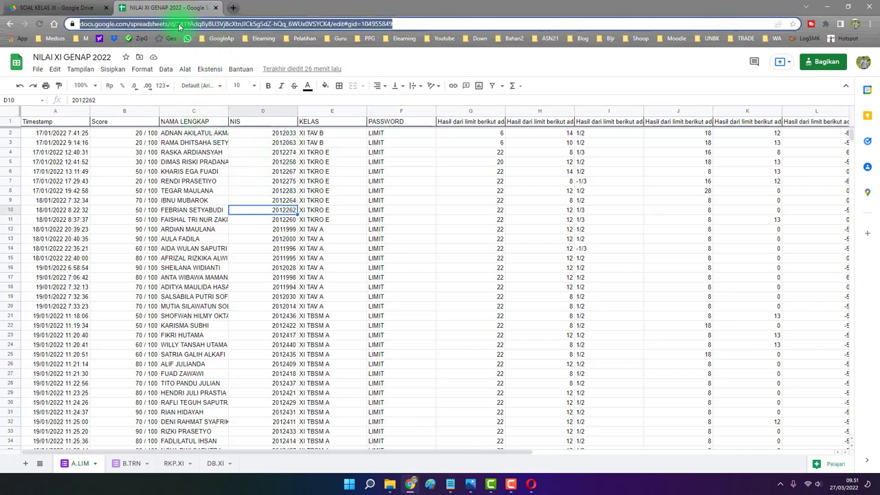
{"action": "left_click", "coordinate": [178, 24]}
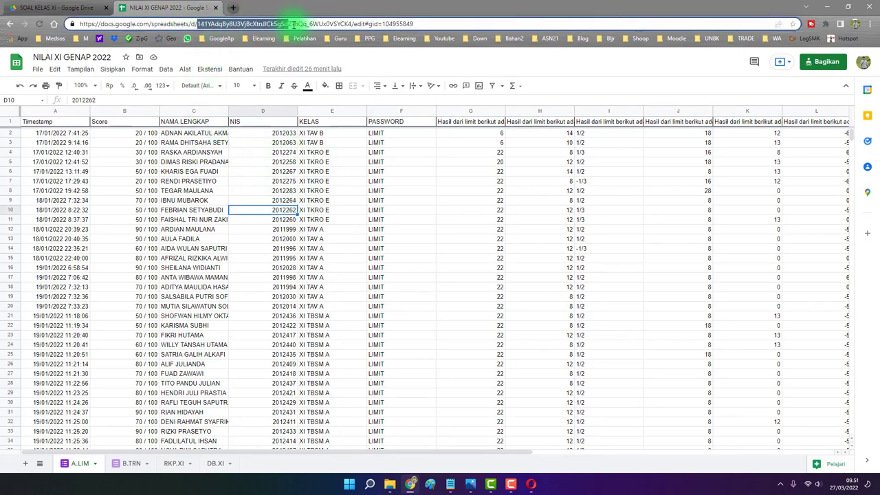
{"action": "left_click", "coordinate": [219, 464]}
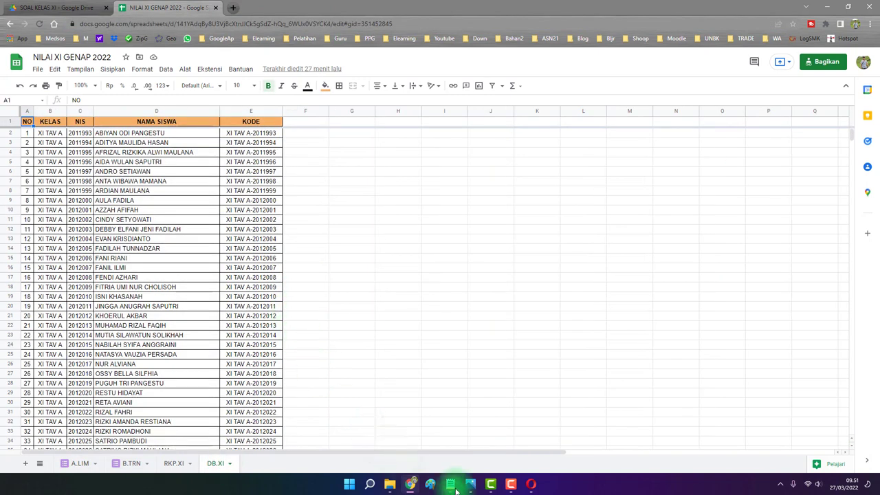
Bring up the Notepad notes and point out the SHEET_ID and GID placeholders and the sheet id value.
{"action": "mouse_move", "coordinate": [451, 484]}
{"action": "left_click", "coordinate": [475, 450]}
{"action": "left_click", "coordinate": [570, 350]}
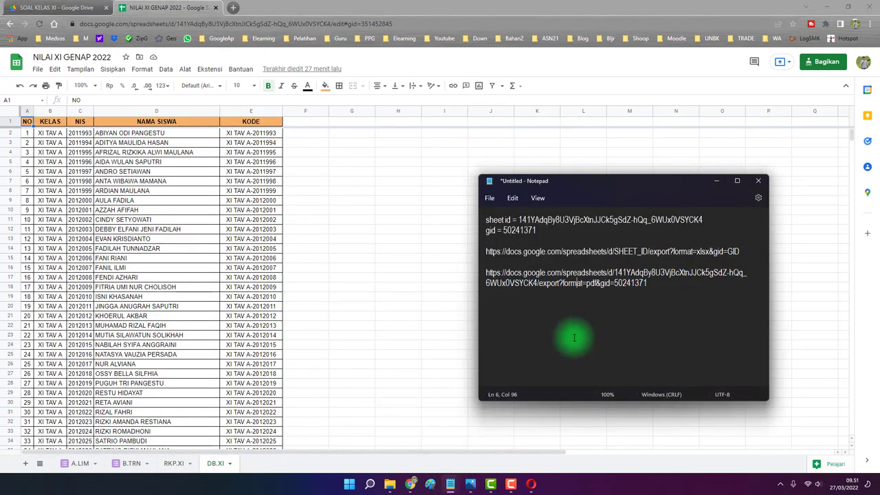
{"action": "double_click", "coordinate": [741, 252]}
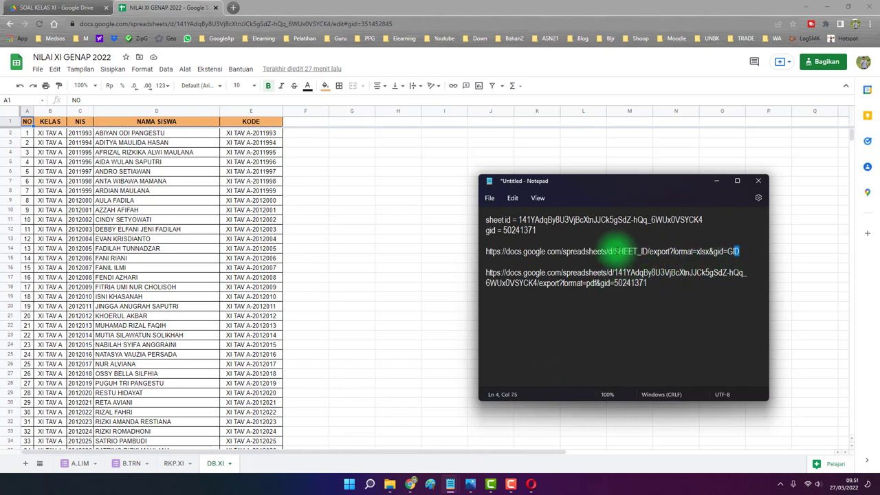
{"action": "double_click", "coordinate": [621, 252]}
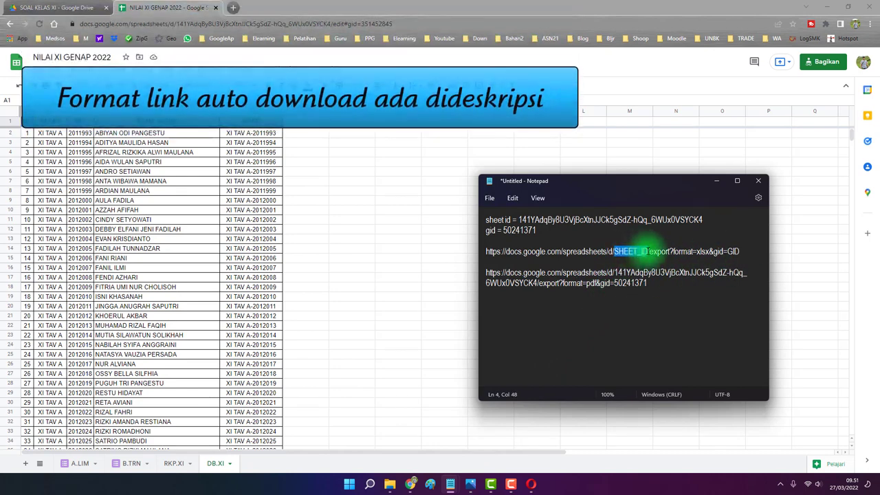
{"action": "left_click_drag", "start_coordinate": [706, 219], "coordinate": [626, 219]}
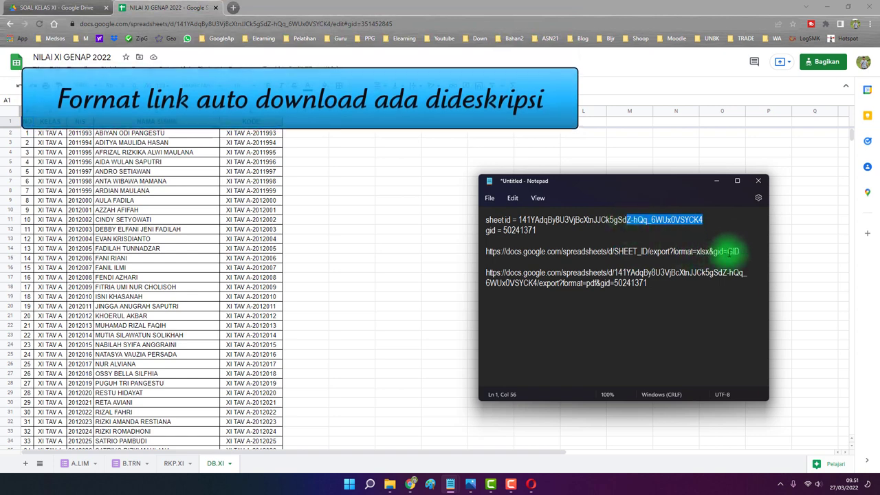
{"action": "double_click", "coordinate": [733, 252]}
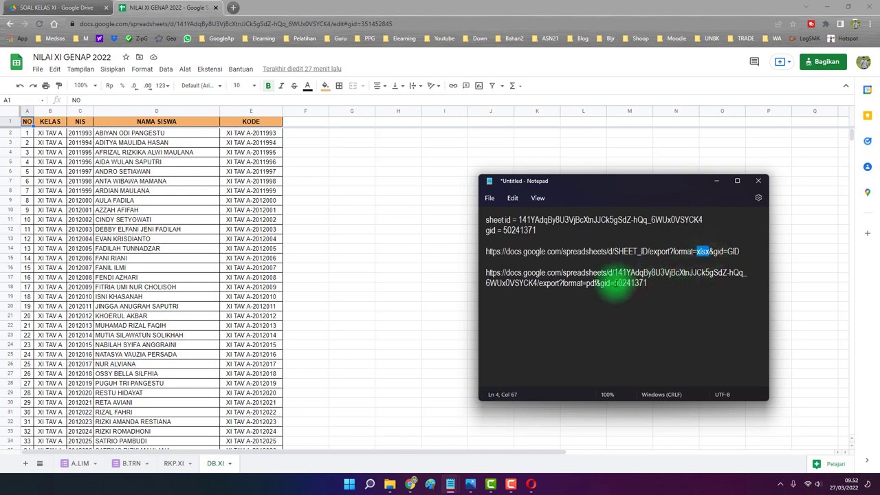
Highlight the pdf and xlsx format values in the two export URLs.
{"action": "double_click", "coordinate": [592, 283]}
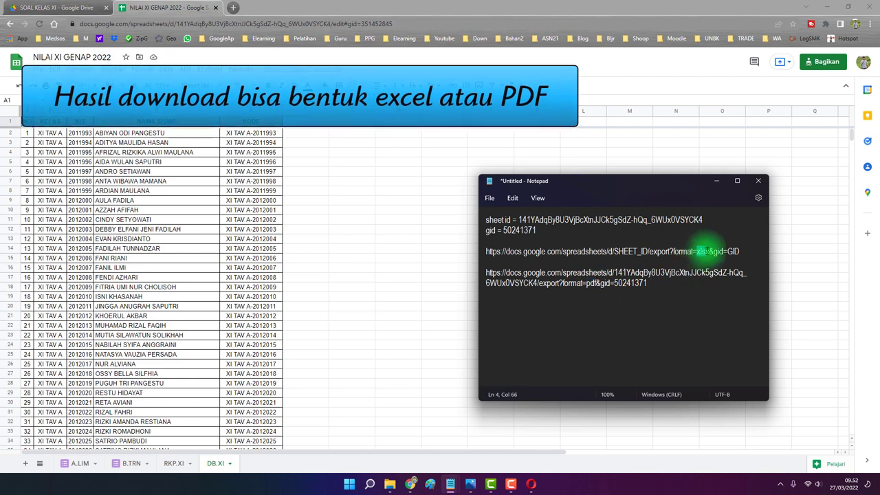
{"action": "double_click", "coordinate": [701, 251]}
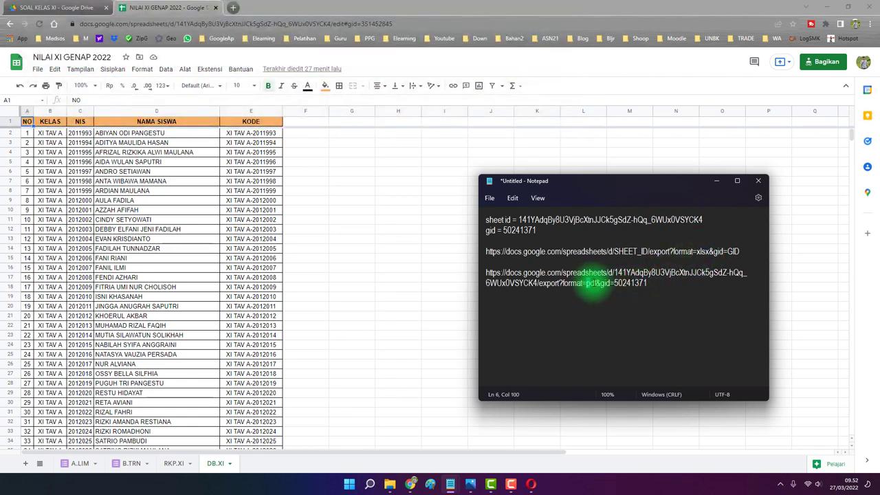
{"action": "left_click_drag", "start_coordinate": [592, 283], "coordinate": [650, 286]}
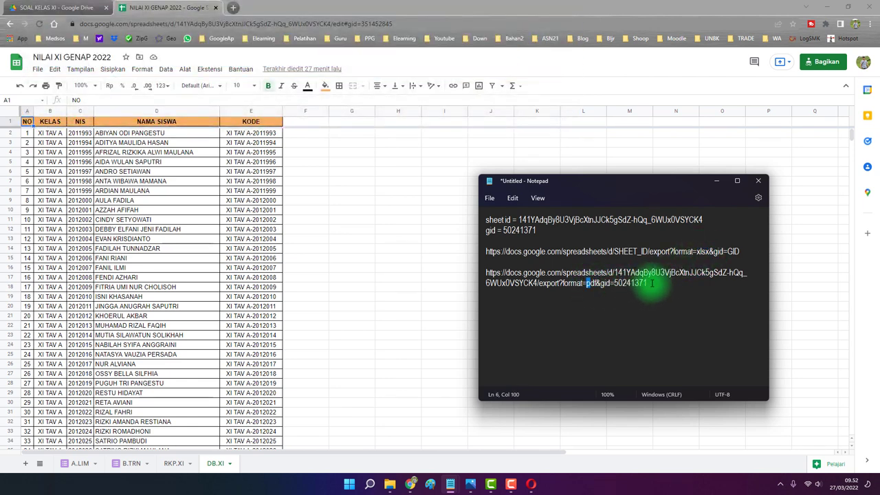